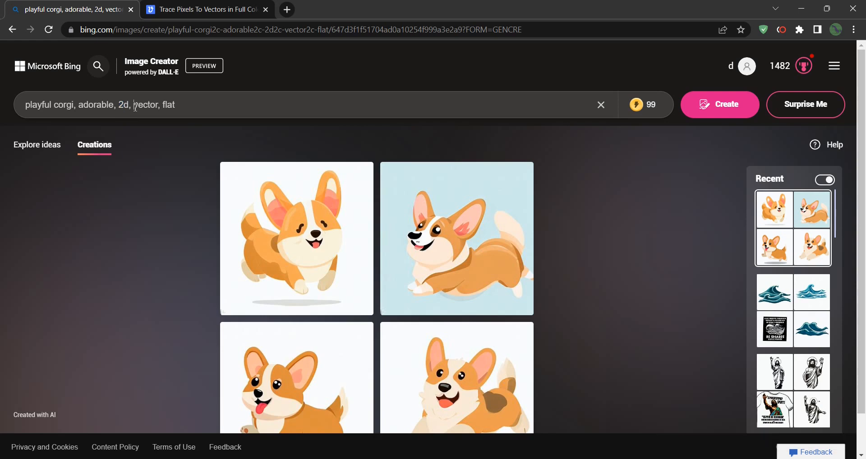
# Step: Open the generated corgi image with the brown back patch and outstretched front paws at full size and download it
pyautogui.click(252, 109)
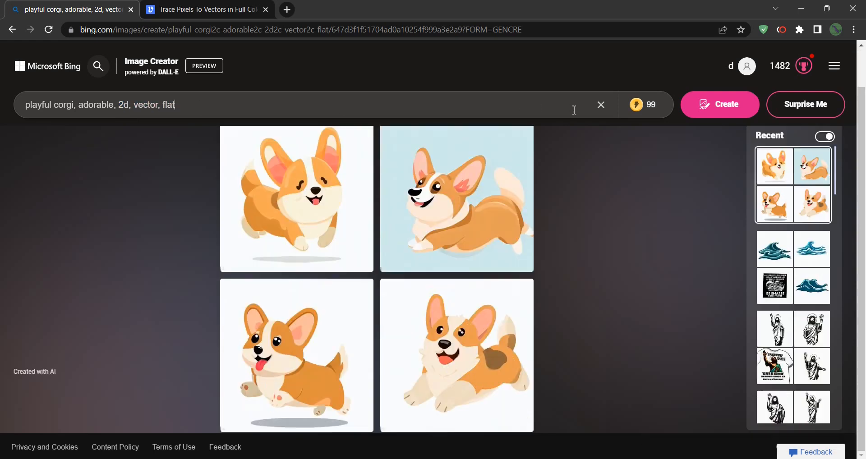
pyautogui.click(440, 329)
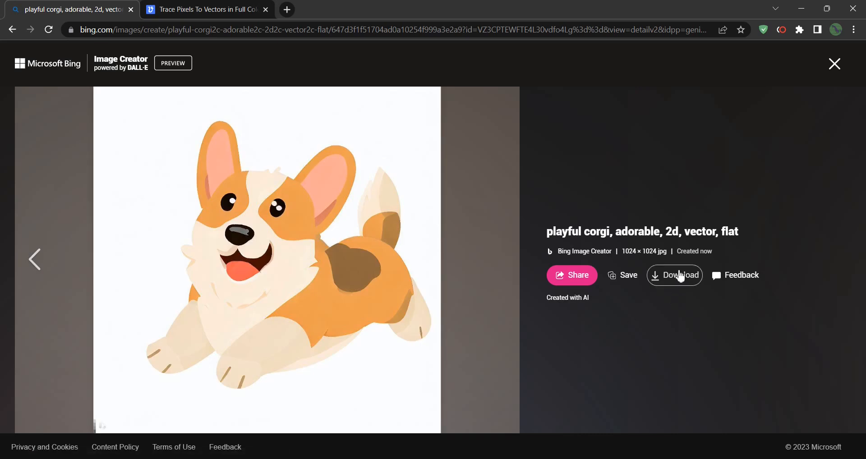
pyautogui.click(680, 275)
# Step: Switch to Vectorizer.AI and paste in the corgi image for vectorizing
pyautogui.click(230, 13)
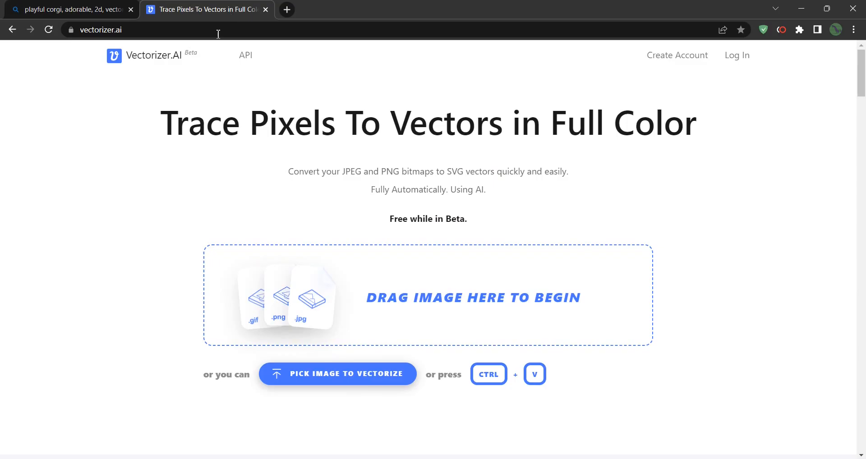
pyautogui.click(90, 29)
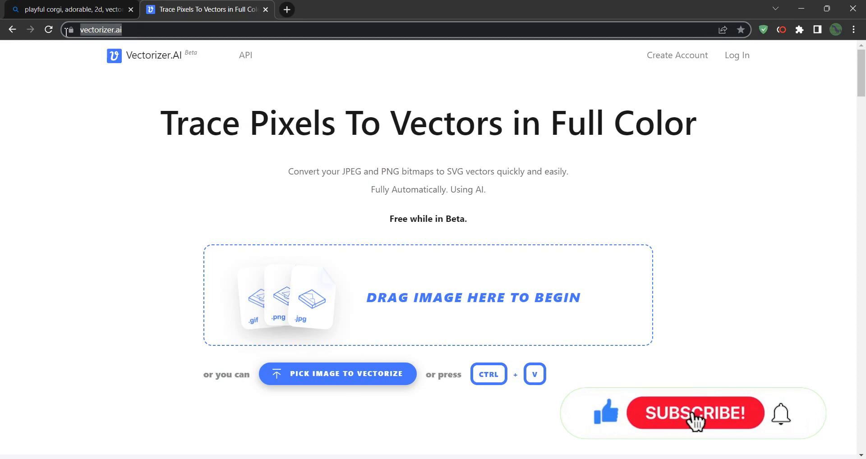
pyautogui.click(120, 170)
pyautogui.hotkey('ctrl', 'v')
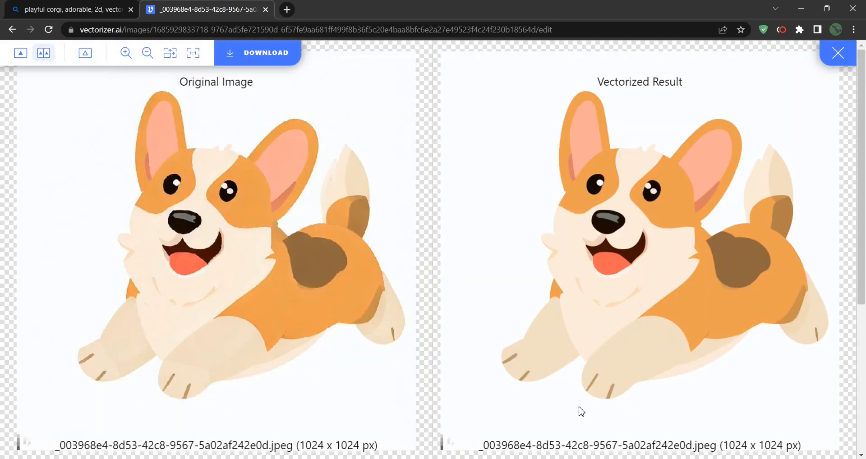
# Step: Compare the vectorized corgi with the original up close, and download the result as an SVG 1.1 file with filled shapes
pyautogui.scroll(5, 657, 236)
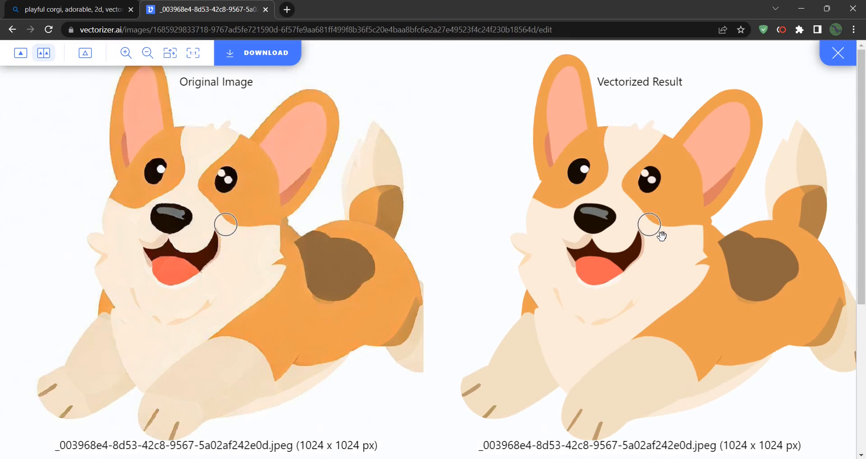
pyautogui.scroll(2, 661, 235)
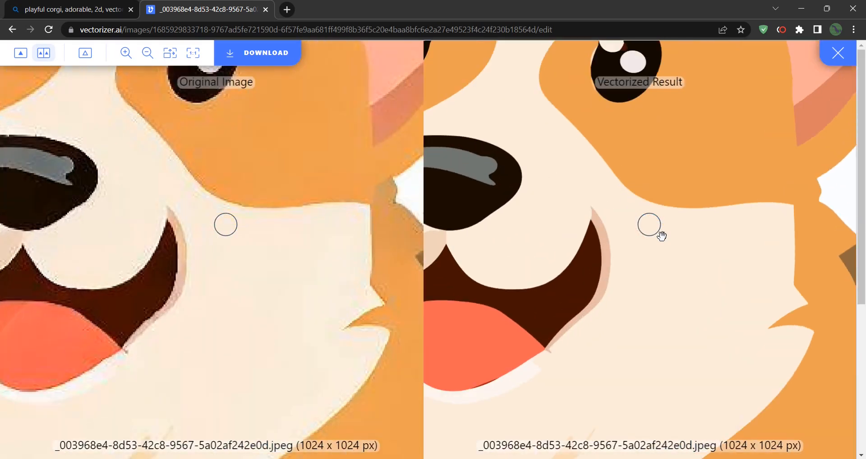
pyautogui.scroll(-8, 524, 261)
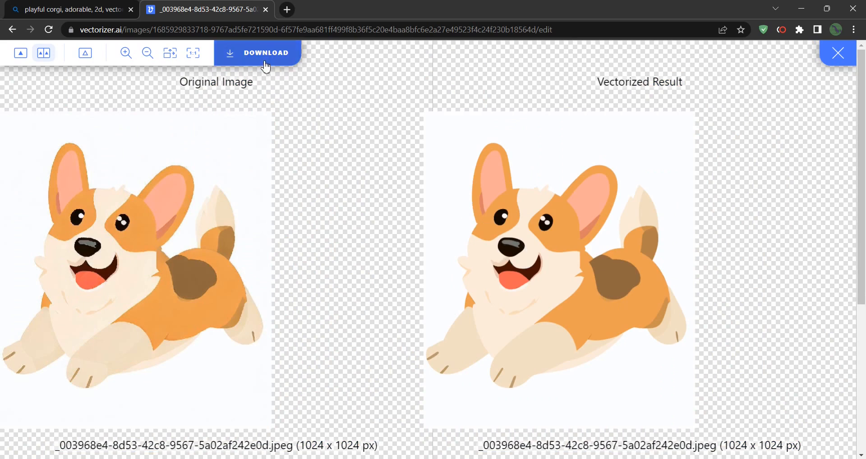
pyautogui.click(265, 59)
pyautogui.scroll(-6, 265, 58)
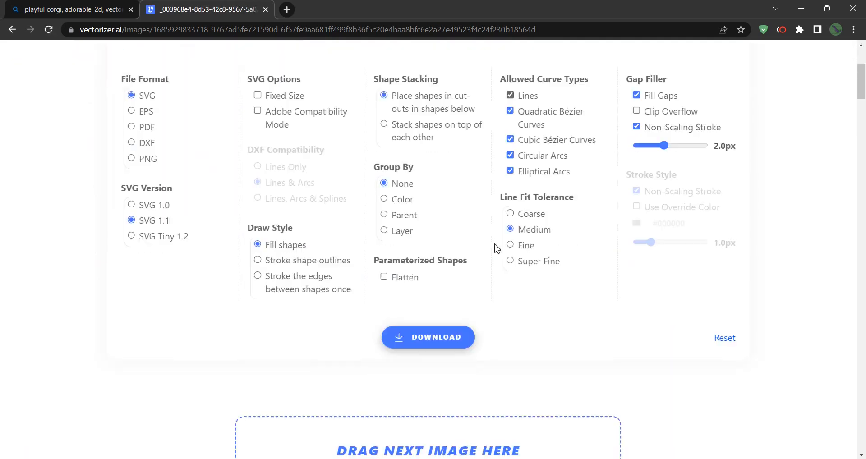
pyautogui.click(440, 226)
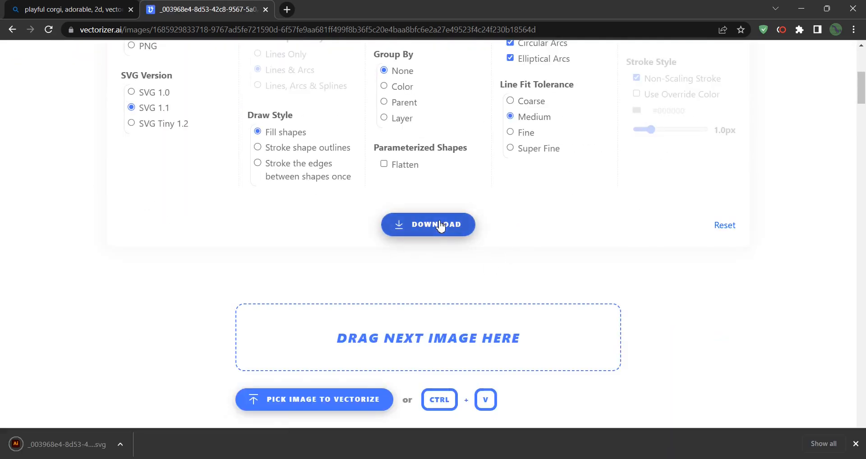
pyautogui.click(855, 444)
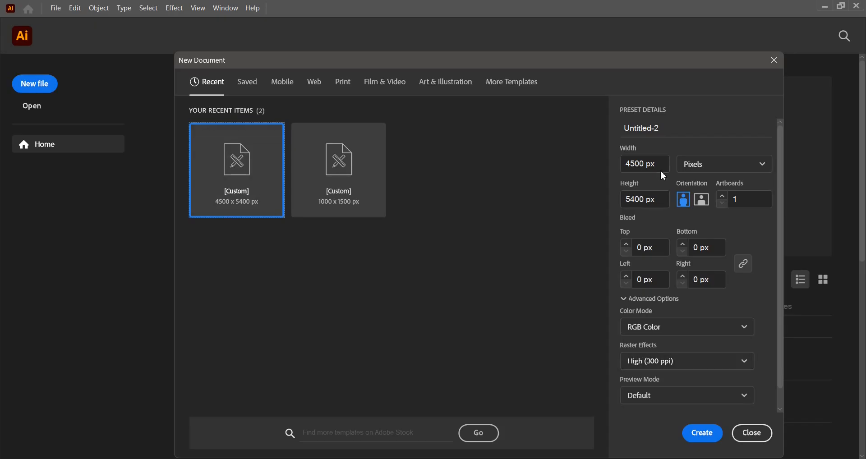
# Step: Switch to Illustrator and create a 4500 x 5400 px RGB document at 300 ppi
pyautogui.moveTo(655, 165); pyautogui.dragTo(621, 168)
pyautogui.moveTo(655, 199); pyautogui.dragTo(627, 267)
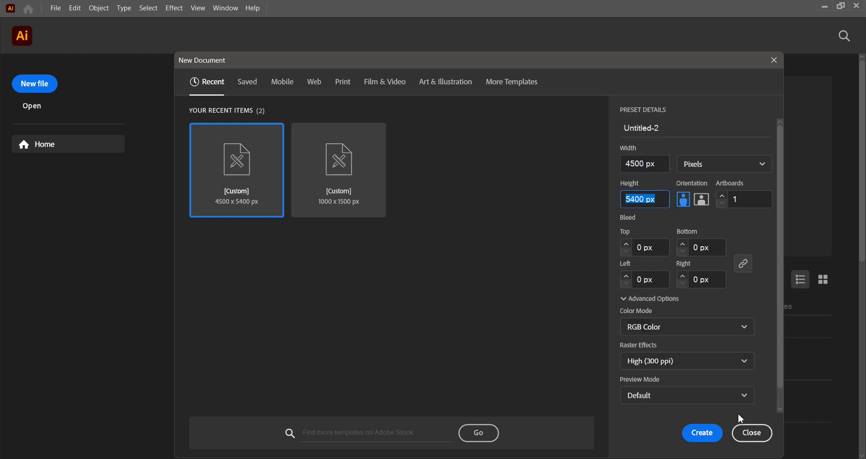
pyautogui.click(699, 436)
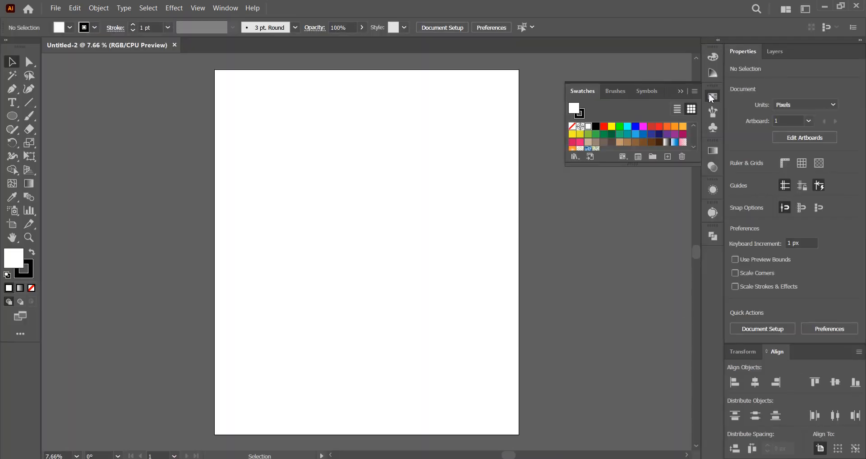
pyautogui.click(711, 100)
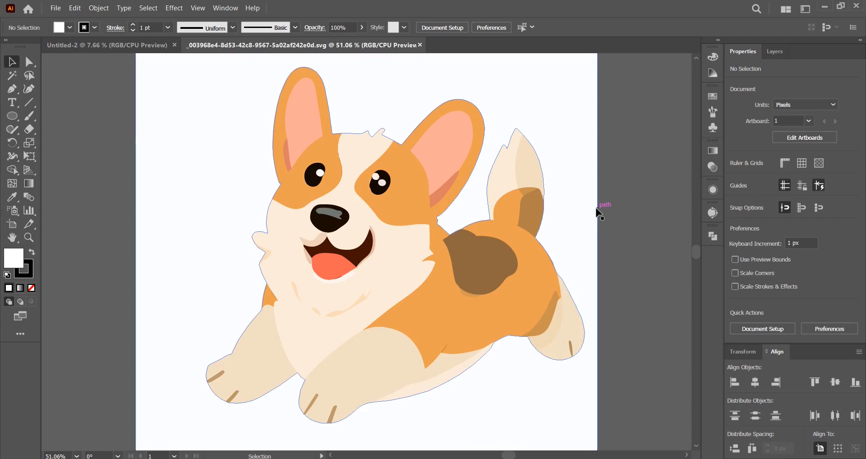
# Step: In the corgi SVG document, move the white background off the artboard and pull all corgi shapes out below it
pyautogui.scroll(-1, 646, 190)
pyautogui.moveTo(588, 193); pyautogui.dragTo(331, 164)
pyautogui.scroll(-2, 623, 173)
pyautogui.moveTo(391, 110)
pyautogui.mouseDown()
pyautogui.moveTo(580, 294)
pyautogui.moveTo(632, 325)
pyautogui.mouseUp()
pyautogui.moveTo(545, 226)
pyautogui.mouseDown()
pyautogui.moveTo(331, 344)
pyautogui.moveTo(273, 350)
pyautogui.moveTo(365, 283)
pyautogui.moveTo(338, 366)
pyautogui.mouseUp()
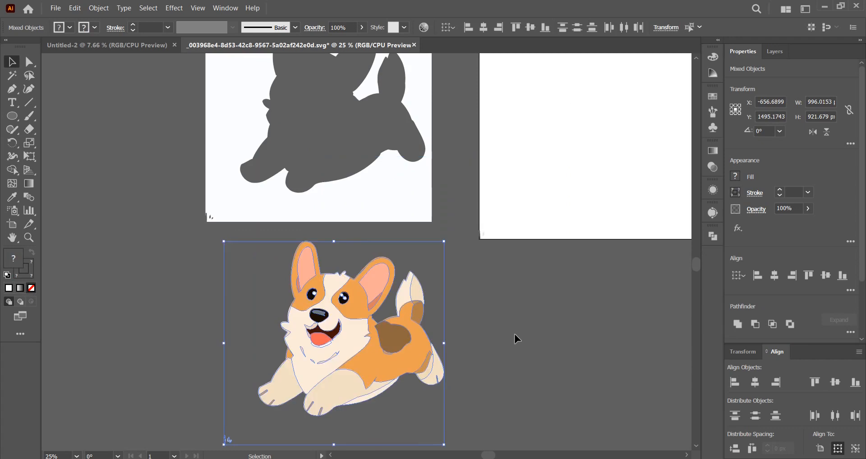
# Step: Delete the stray marks near the lower-left corner of the separated corgi artwork
pyautogui.click(475, 356)
pyautogui.moveTo(475, 356); pyautogui.dragTo(514, 284)
pyautogui.moveTo(234, 346); pyautogui.dragTo(289, 396)
pyautogui.click(288, 398)
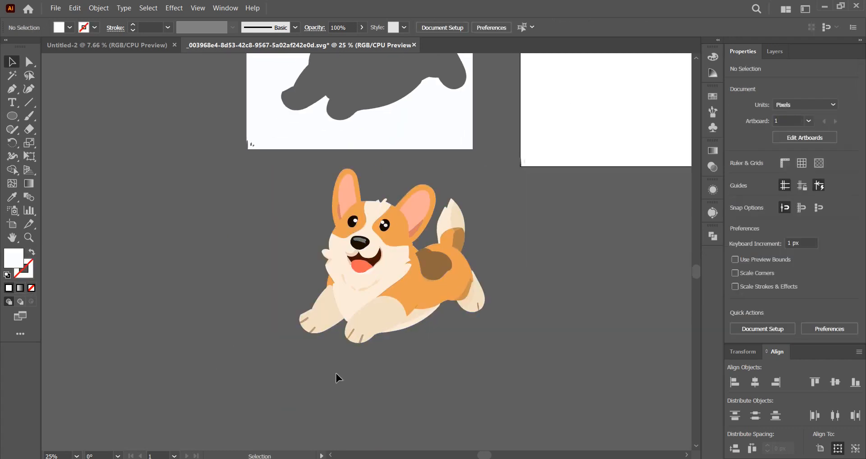
# Step: Select all the corgi shapes and group them
pyautogui.scroll(1, 472, 348)
pyautogui.moveTo(513, 416); pyautogui.dragTo(251, 201)
pyautogui.rightClick(364, 244)
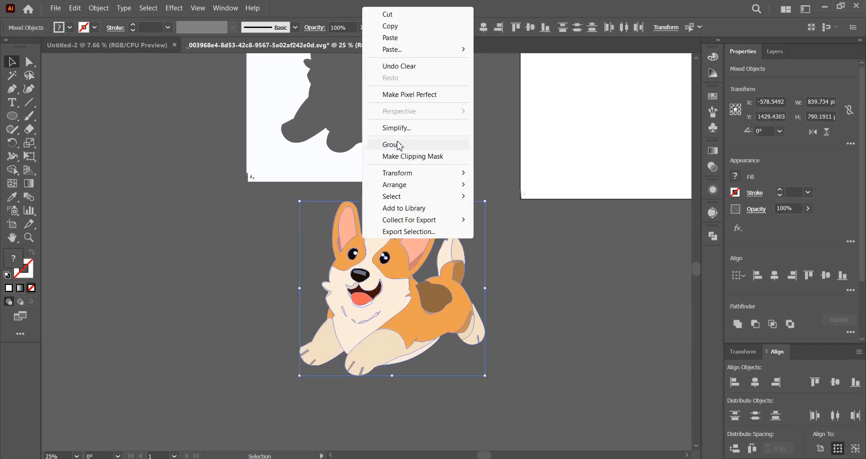
pyautogui.click(396, 145)
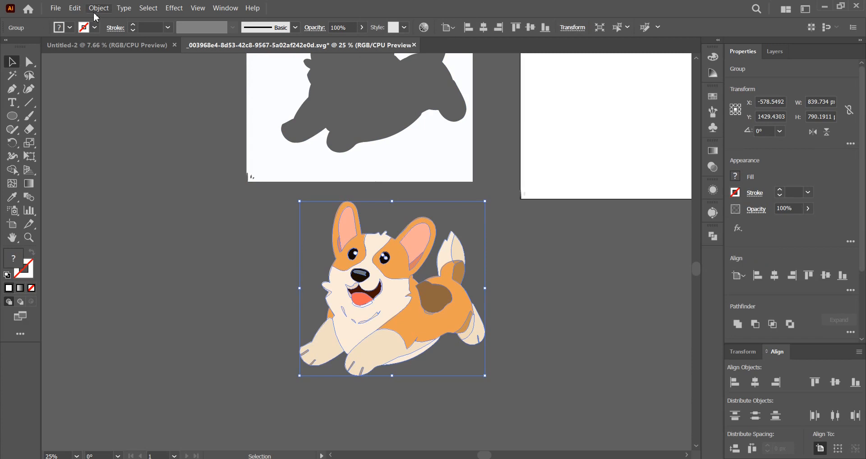
# Step: Copy the corgi group and paste it into the blank 4500 x 5400 px document
pyautogui.click(78, 12)
pyautogui.click(91, 61)
pyautogui.click(110, 47)
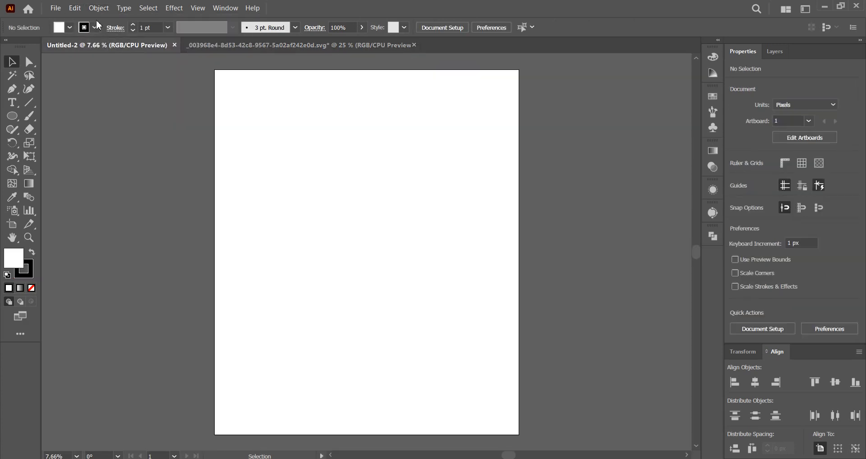
pyautogui.click(78, 11)
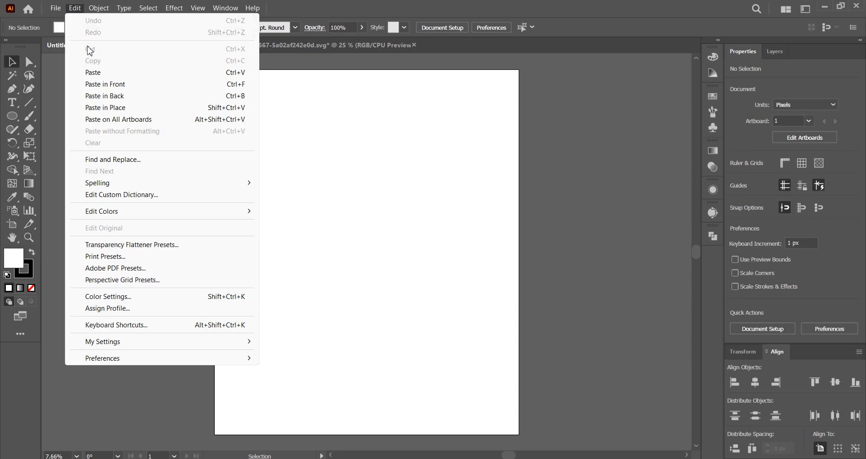
pyautogui.click(97, 73)
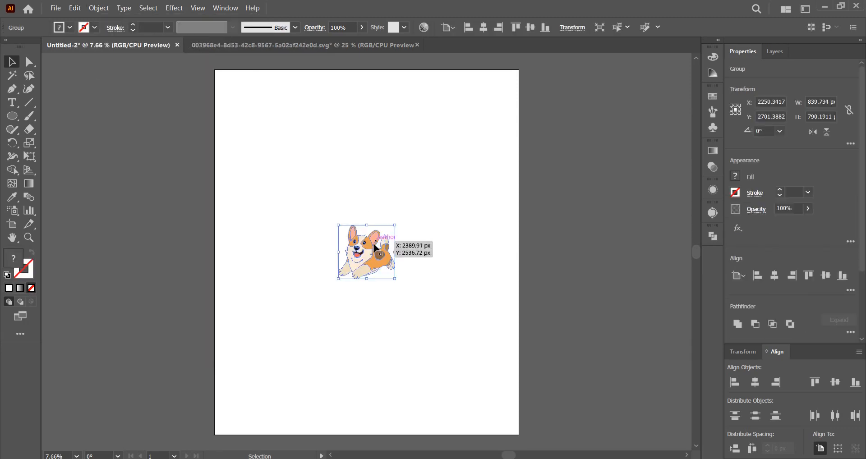
# Step: Place the corgi slightly enlarged in the upper-left area of the artboard and close the SVG document
pyautogui.moveTo(391, 254); pyautogui.dragTo(277, 173)
pyautogui.click(417, 152)
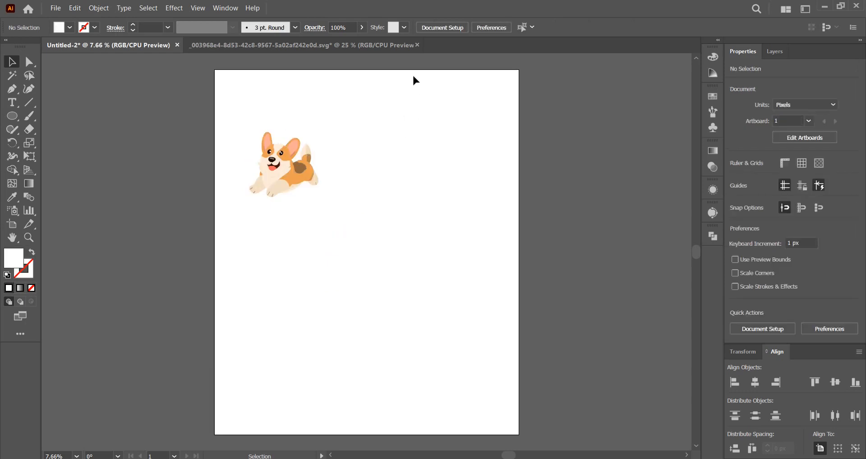
pyautogui.click(417, 45)
pyautogui.click(490, 251)
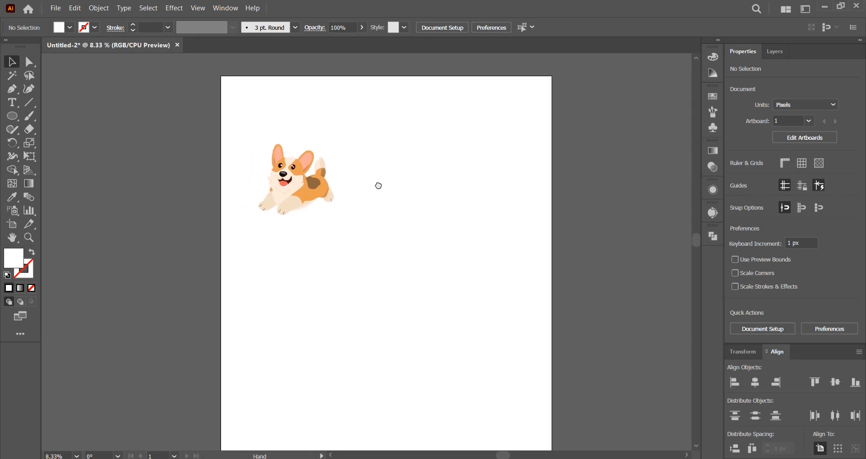
# Step: Draw a 4500 x 5400 px rectangle covering the artboard and fill it with black
pyautogui.click(13, 116)
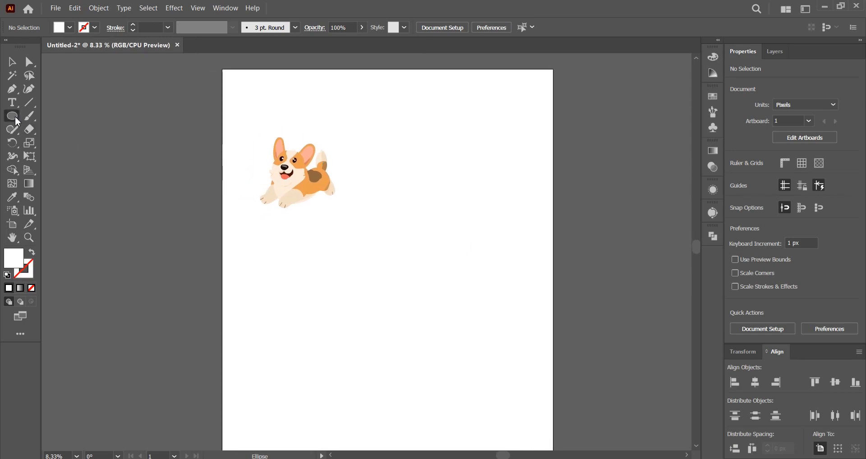
pyautogui.click(60, 121)
pyautogui.scroll(-1, 193, 135)
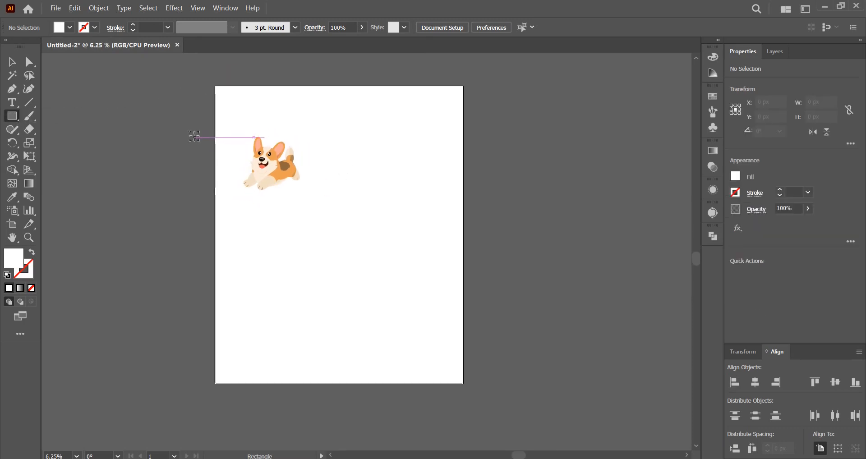
pyautogui.moveTo(211, 85); pyautogui.dragTo(464, 384)
pyautogui.click(69, 28)
pyautogui.click(31, 48)
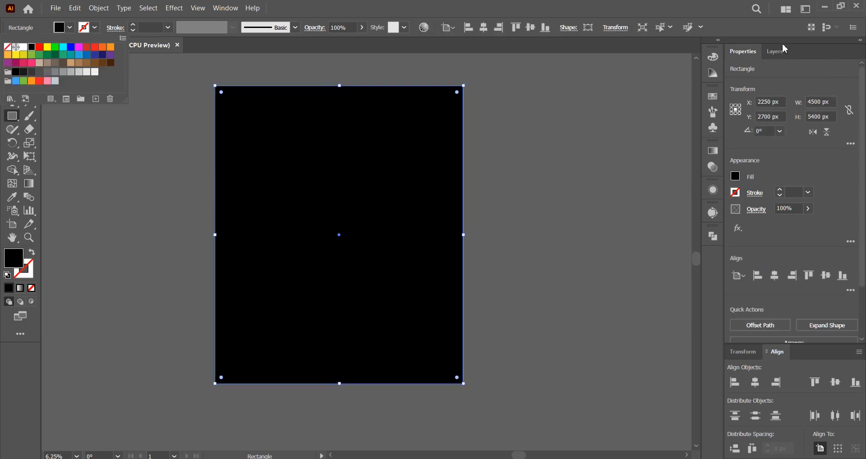
# Step: Move the black rectangle beneath the corgi group in the layer order and lock it
pyautogui.click(776, 51)
pyautogui.click(762, 69)
pyautogui.moveTo(807, 82); pyautogui.dragTo(810, 99)
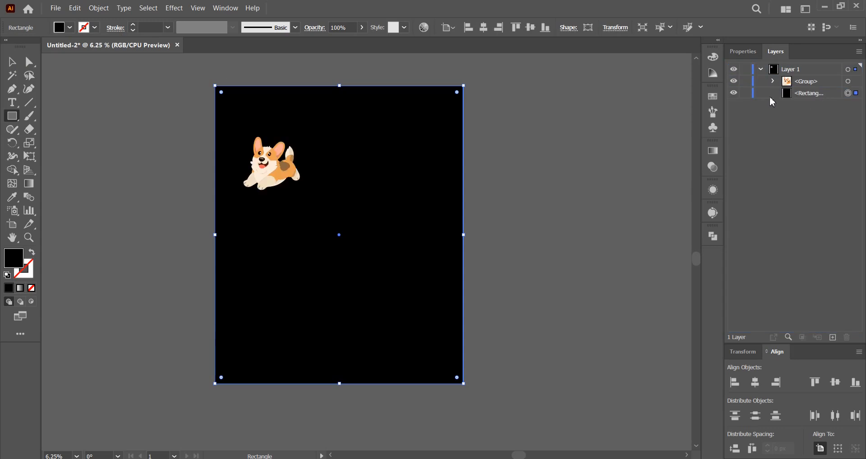
pyautogui.click(745, 93)
# Step: Turn the corgi group into a grid repeat
pyautogui.click(12, 61)
pyautogui.hotkey('ctrl', '+')
pyautogui.hotkey('ctrl', '+')
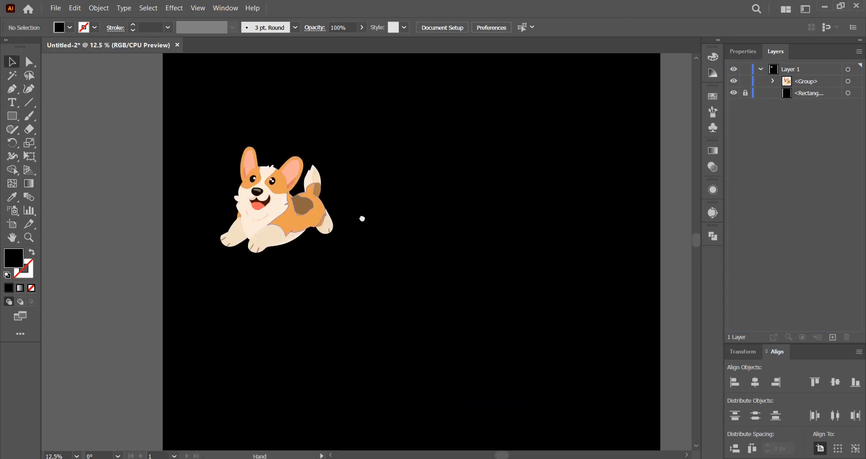
pyautogui.hotkey('ctrl', '-')
pyautogui.click(326, 222)
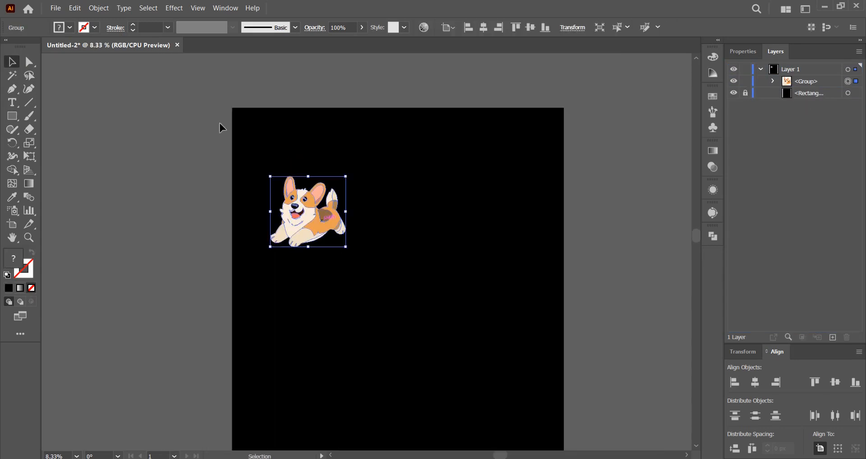
pyautogui.click(97, 8)
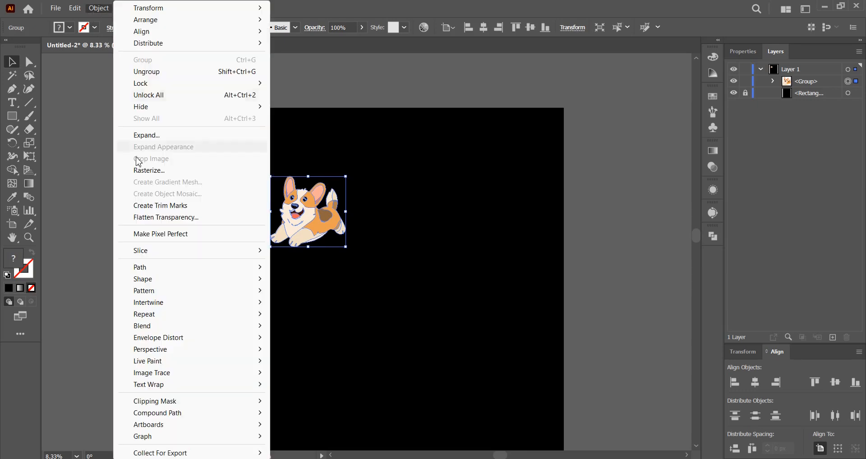
pyautogui.moveTo(159, 317)
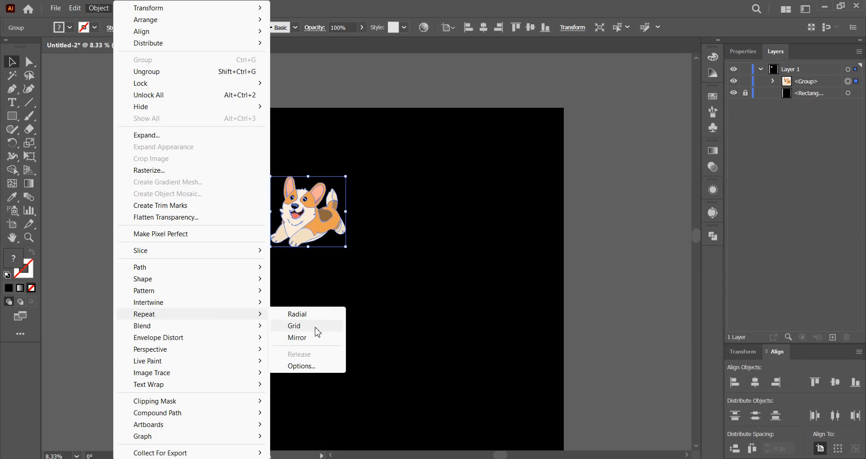
pyautogui.click(315, 327)
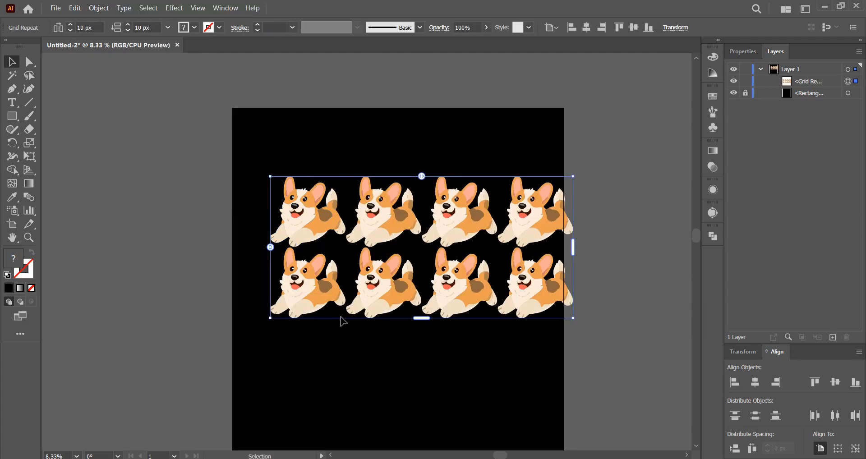
# Step: Change the corgi grid repeat's grid type to the column-offset brick layout
pyautogui.click(103, 10)
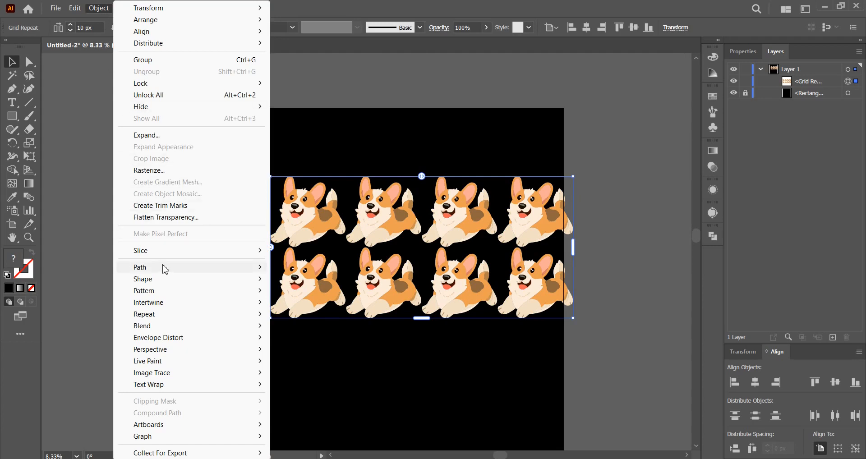
pyautogui.moveTo(160, 314)
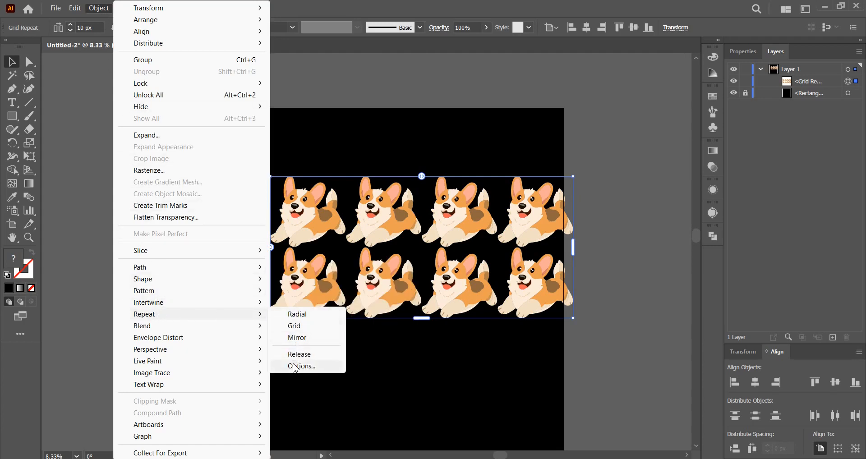
pyautogui.click(296, 367)
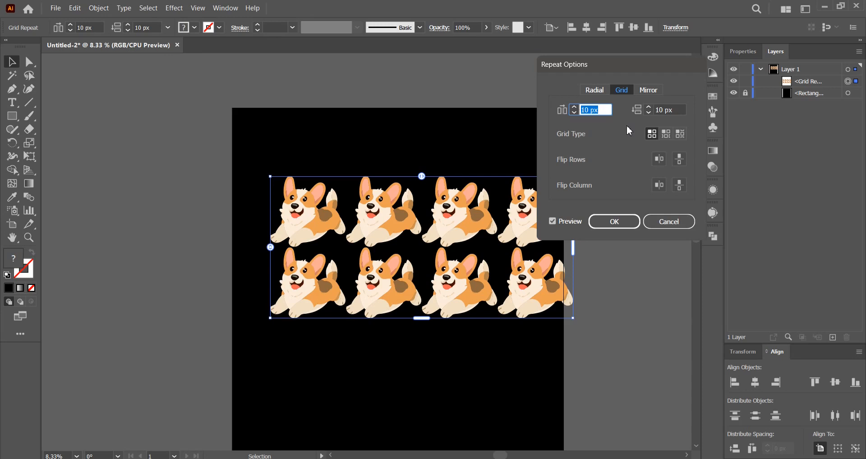
pyautogui.click(662, 132)
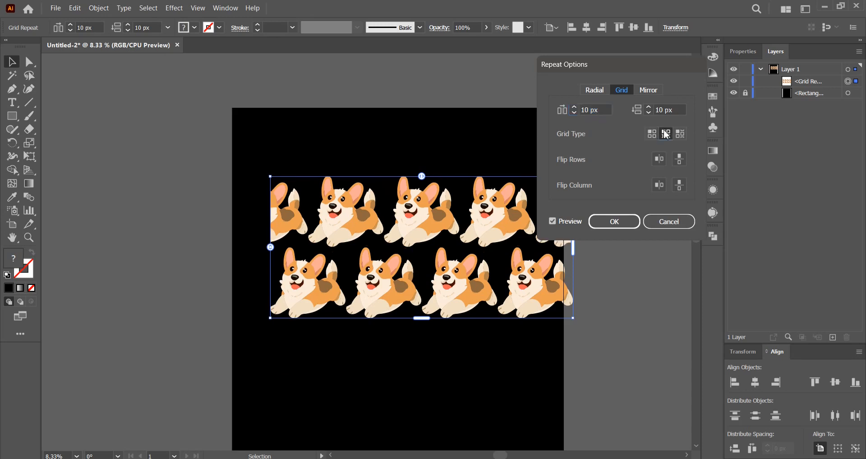
pyautogui.click(681, 136)
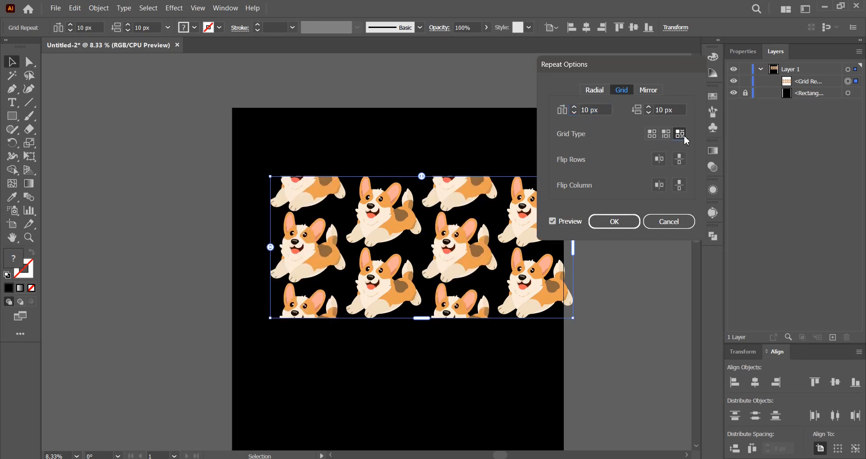
# Step: Try a horizontal flip on the repeat's rows and one on its columns
pyautogui.click(659, 159)
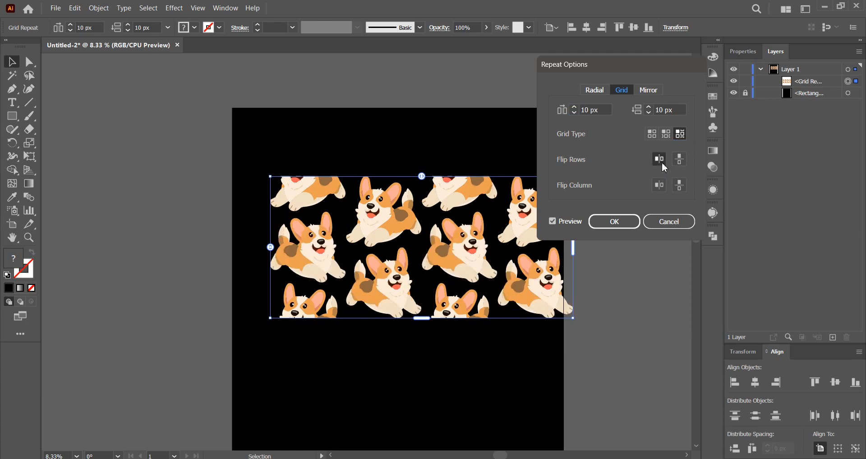
pyautogui.click(659, 160)
pyautogui.click(659, 185)
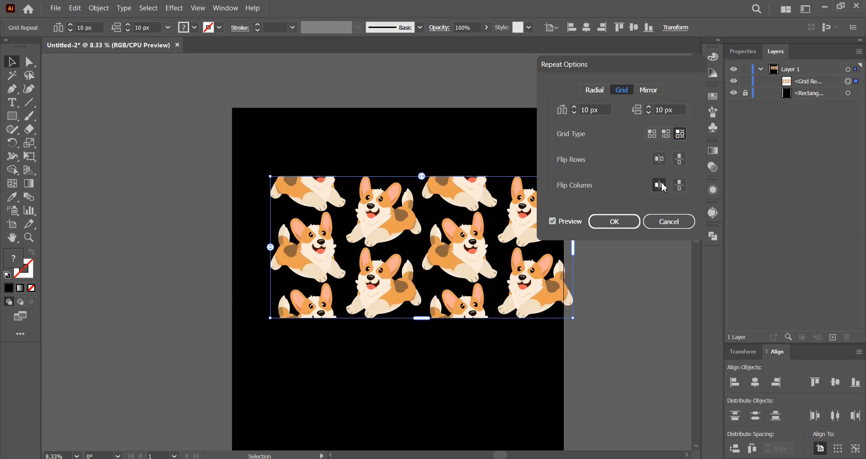
pyautogui.click(664, 187)
# Step: Flip the repeat's rows horizontally, test vertical flips on rows and columns without keeping them, and apply the repeat options
pyautogui.click(660, 162)
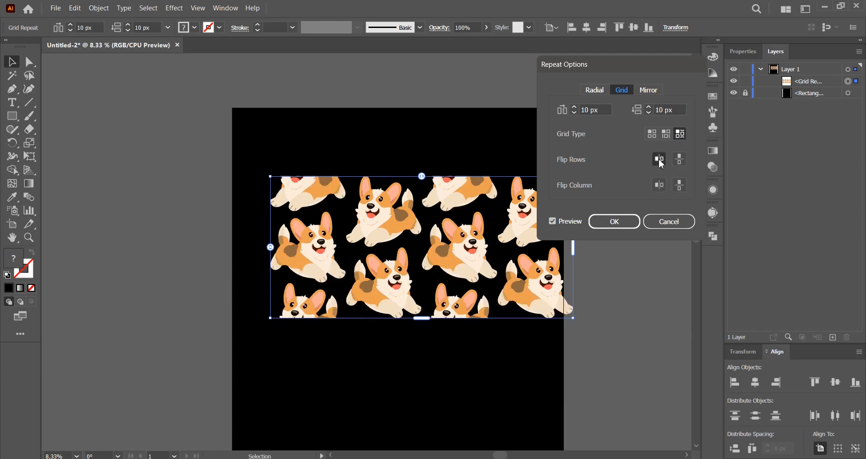
pyautogui.click(680, 161)
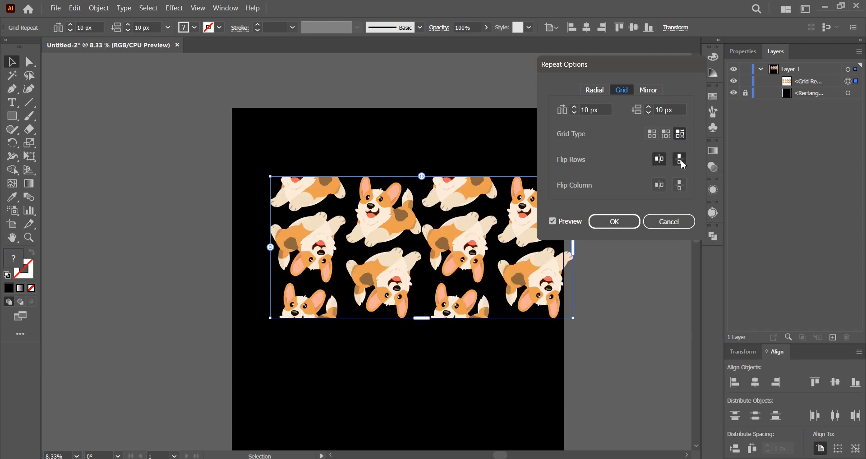
pyautogui.click(682, 164)
pyautogui.click(680, 186)
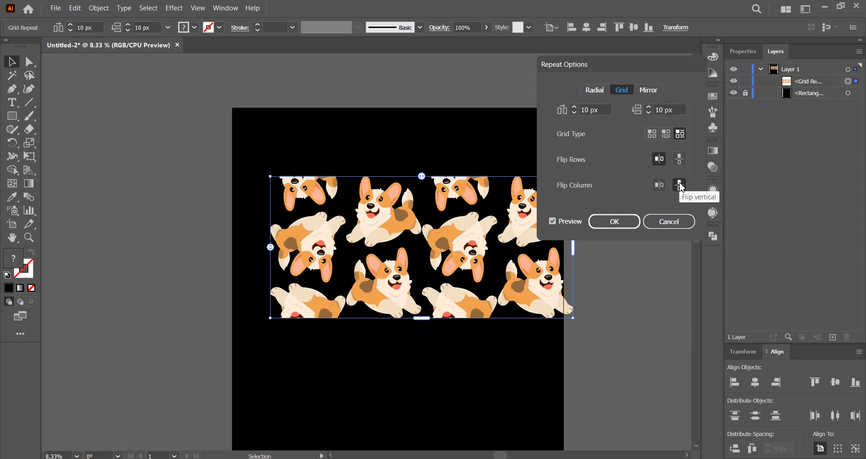
pyautogui.click(681, 186)
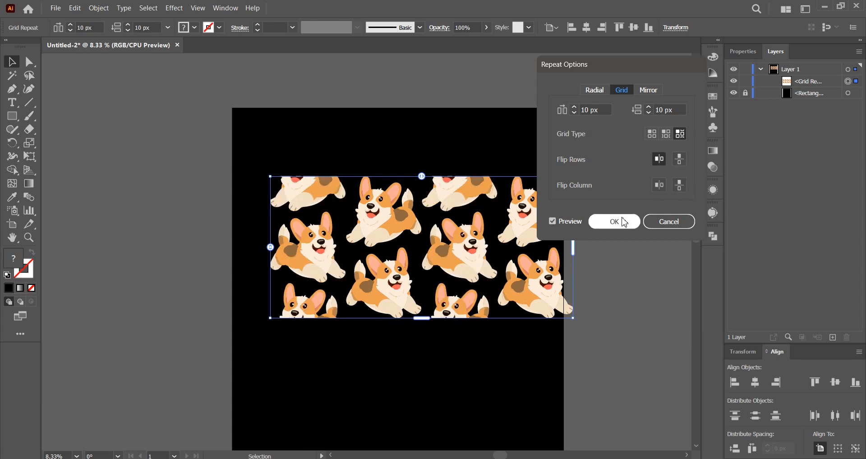
pyautogui.click(614, 222)
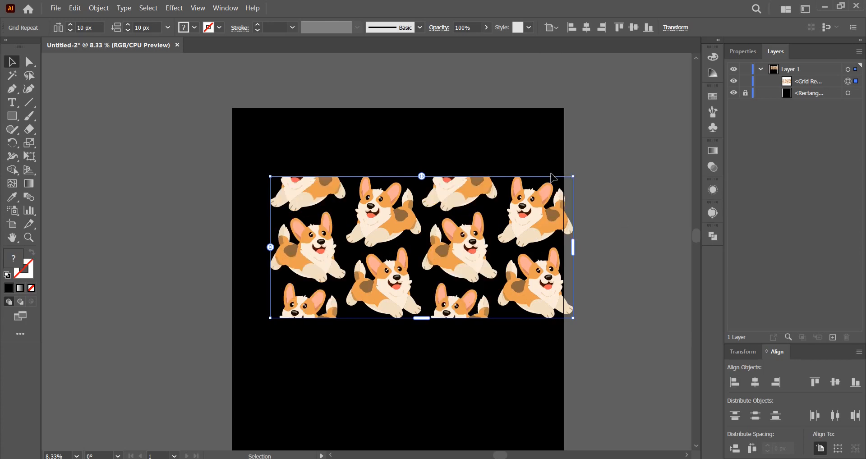
# Step: Expand the corgi grid repeat with Object and Fill enabled
pyautogui.click(99, 8)
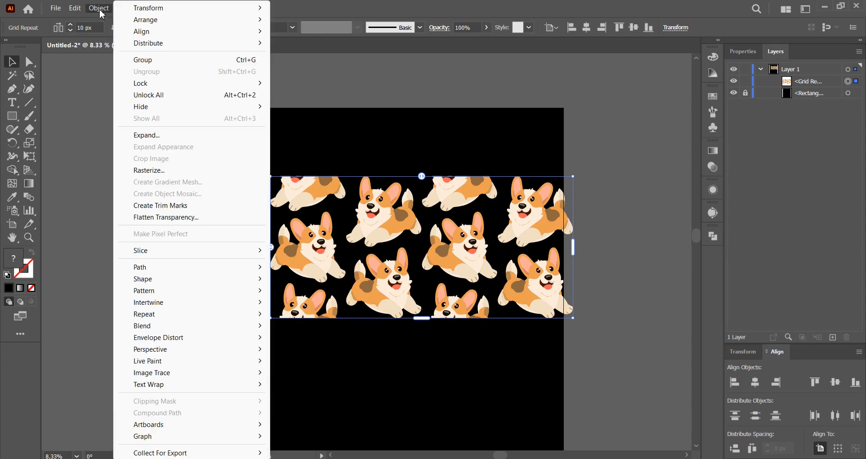
pyautogui.click(135, 135)
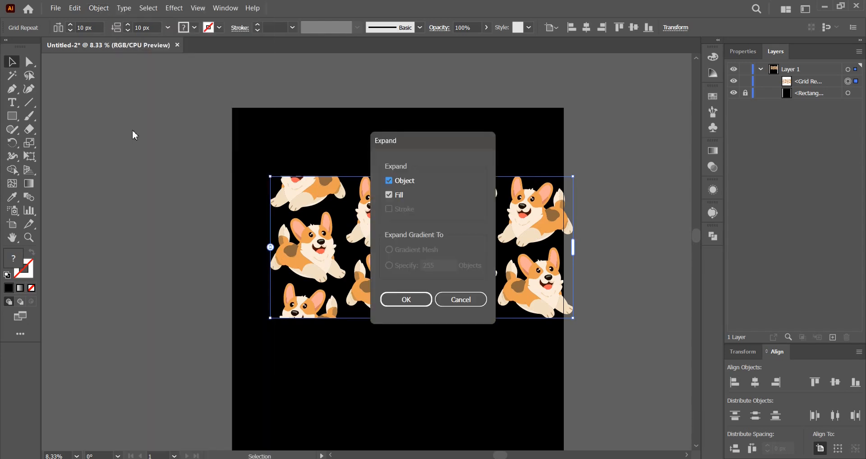
pyautogui.click(405, 299)
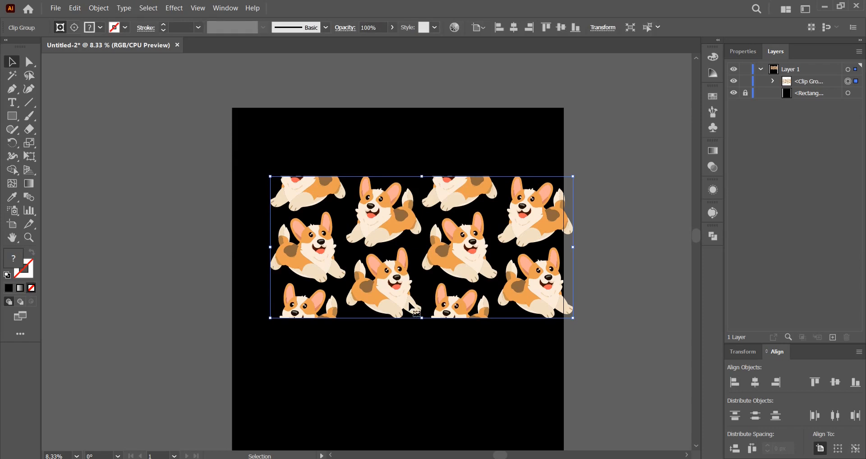
# Step: Scale down the expanded corgi group and place it outside the artboard, beside the black rectangle's upper right
pyautogui.moveTo(576, 321); pyautogui.dragTo(470, 271)
pyautogui.moveTo(405, 244); pyautogui.dragTo(572, 231)
pyautogui.moveTo(561, 266); pyautogui.dragTo(427, 249)
pyautogui.moveTo(440, 216); pyautogui.dragTo(556, 261)
pyautogui.click(529, 269)
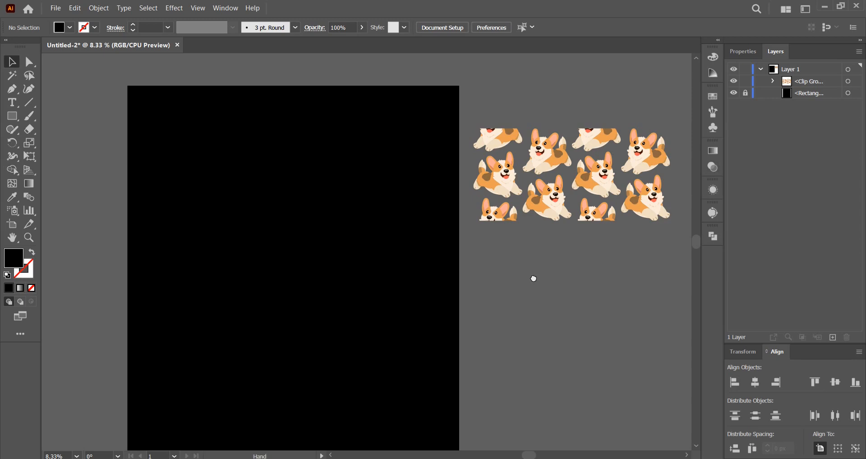
pyautogui.moveTo(534, 278); pyautogui.dragTo(545, 275)
# Step: Make a new pattern swatch from the corgi clip group
pyautogui.click(549, 146)
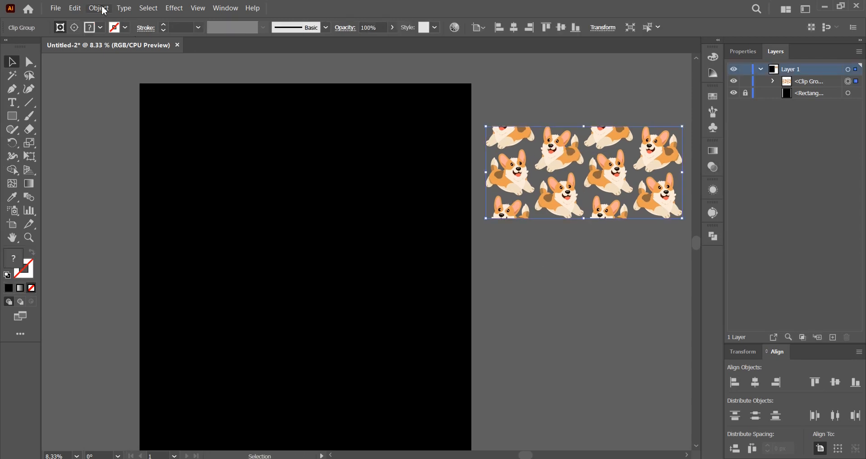
pyautogui.click(100, 8)
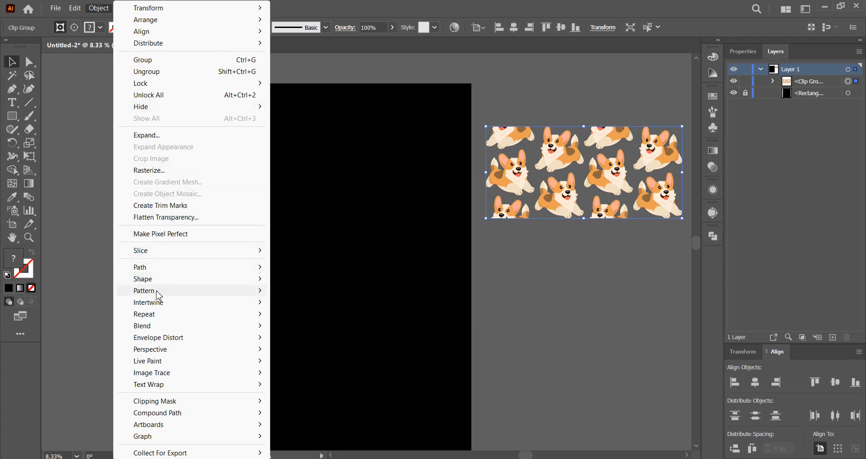
pyautogui.moveTo(159, 296)
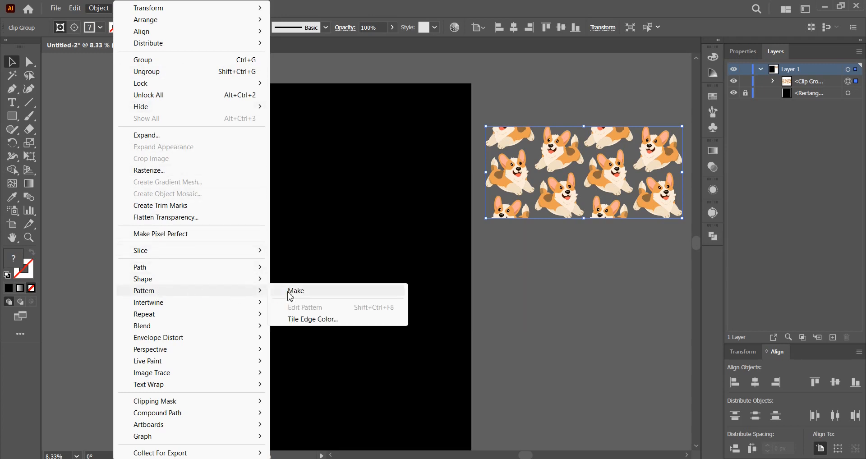
pyautogui.click(290, 294)
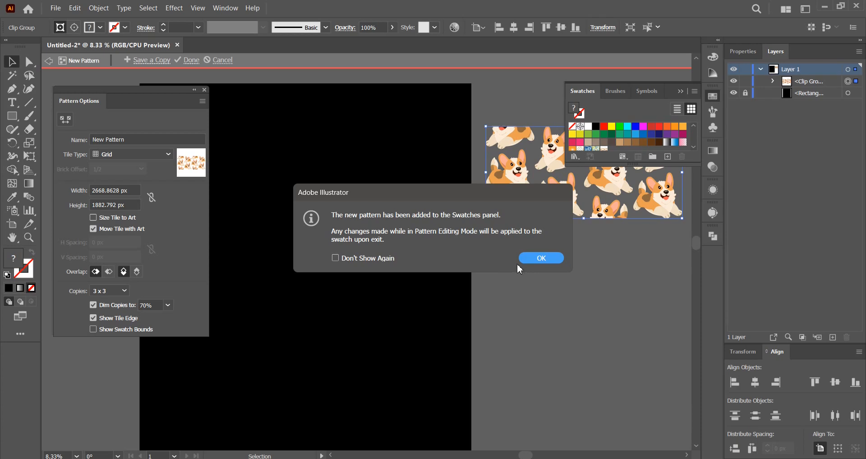
pyautogui.click(529, 258)
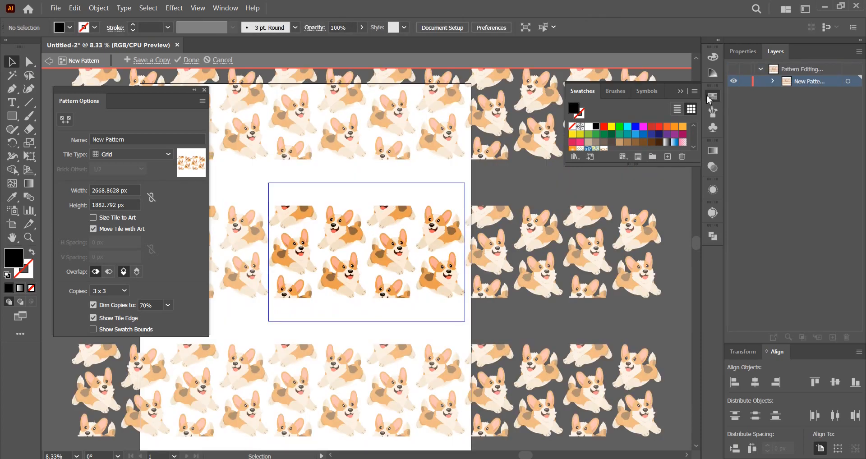
# Step: Size the pattern tile to the art and finish editing the pattern
pyautogui.click(707, 97)
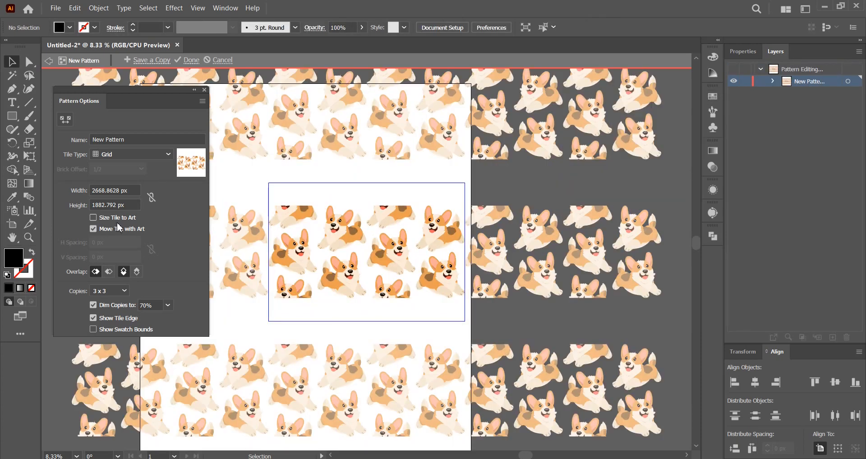
pyautogui.click(93, 218)
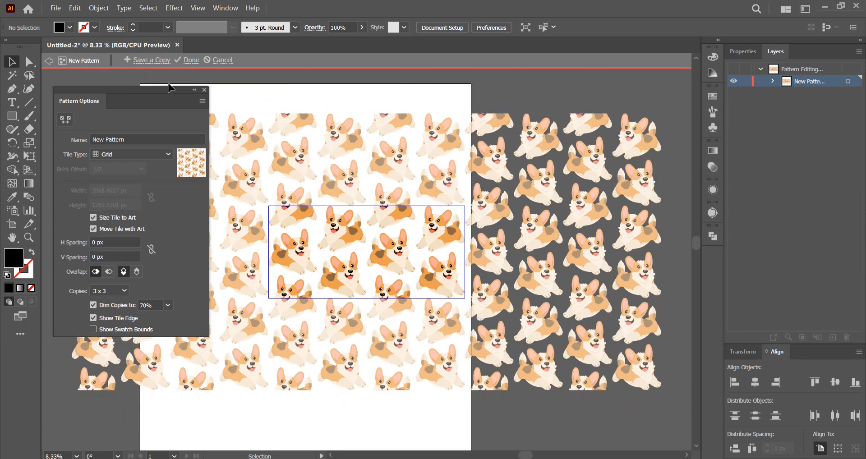
pyautogui.click(191, 61)
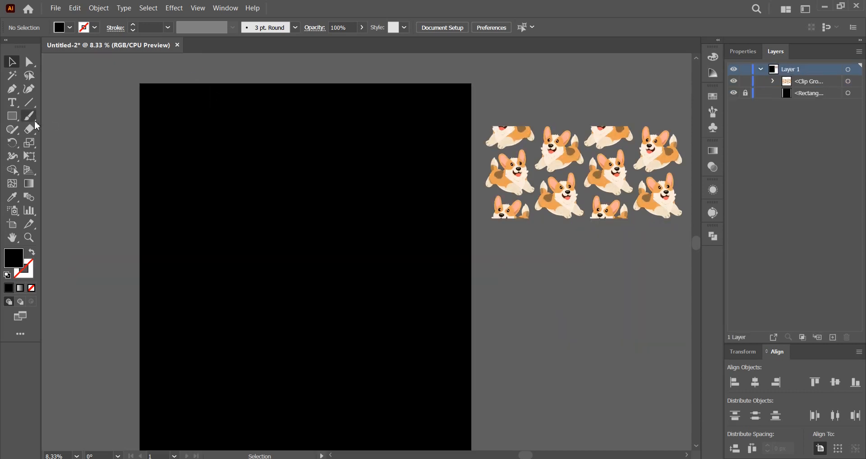
# Step: Add placeholder text below the corgi group beside the artboard, enlarge it to about 151 pt and fill it with white
pyautogui.click(12, 102)
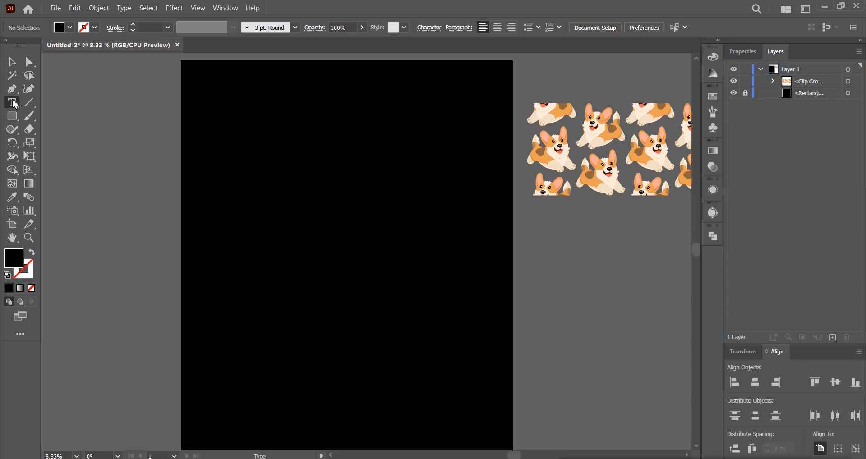
pyautogui.click(540, 235)
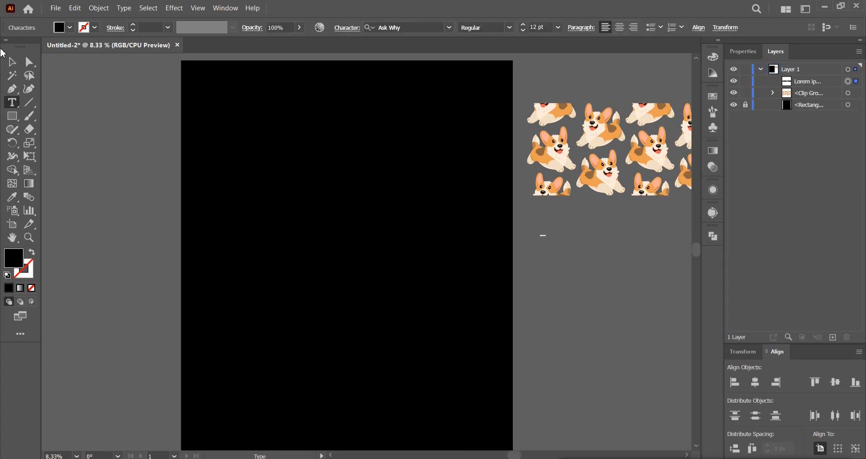
pyautogui.click(12, 61)
pyautogui.moveTo(549, 242); pyautogui.dragTo(615, 248)
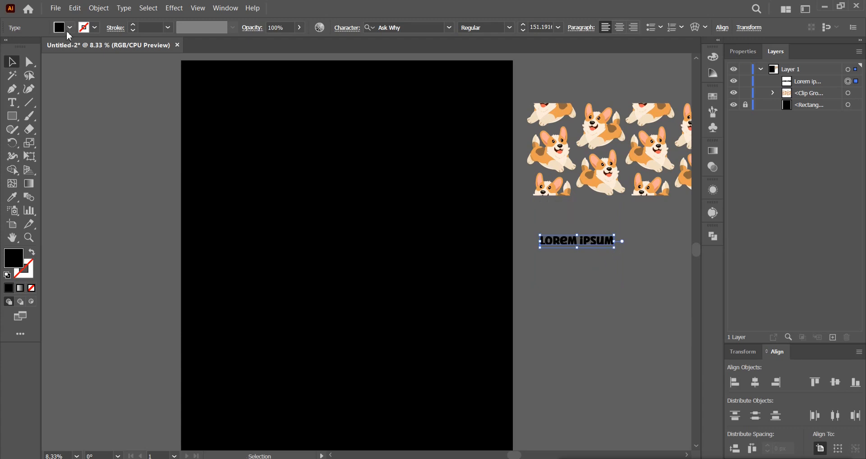
pyautogui.click(70, 28)
pyautogui.click(24, 47)
pyautogui.click(535, 259)
pyautogui.moveTo(543, 244)
pyautogui.mouseDown()
pyautogui.moveTo(539, 197)
pyautogui.moveTo(543, 244)
pyautogui.mouseUp()
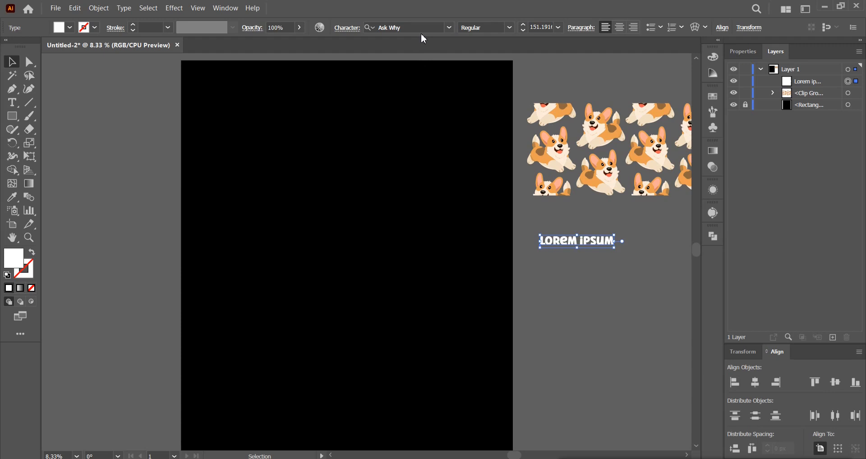
# Step: Set the placeholder text's font to Nexa Rust Sans Black
pyautogui.click(420, 28)
pyautogui.write('N')
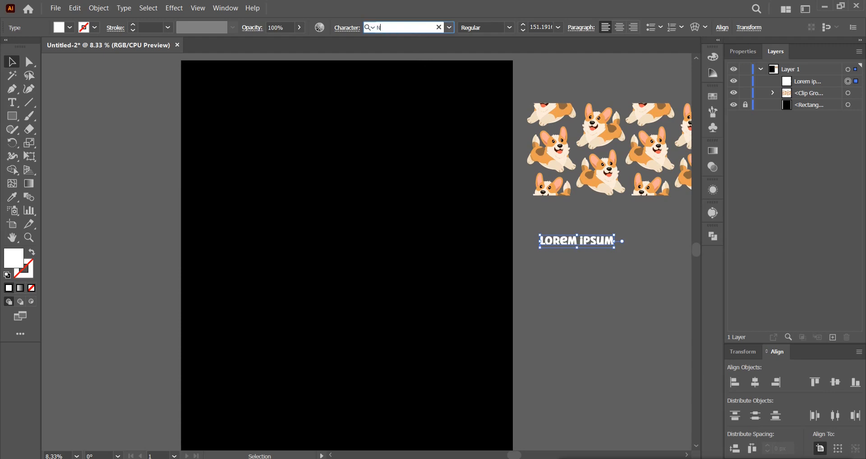
pyautogui.write('EXA')
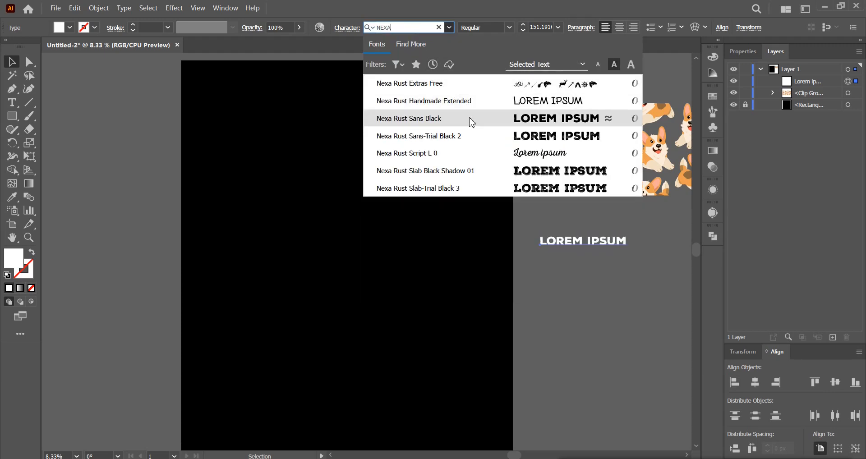
pyautogui.click(472, 118)
# Step: Place the text on the upper part of the artboard at about 456 pt and shorten it to "LO"
pyautogui.moveTo(563, 245); pyautogui.dragTo(323, 166)
pyautogui.moveTo(392, 177); pyautogui.dragTo(479, 187)
pyautogui.press('t')
pyautogui.moveTo(265, 166); pyautogui.dragTo(483, 174)
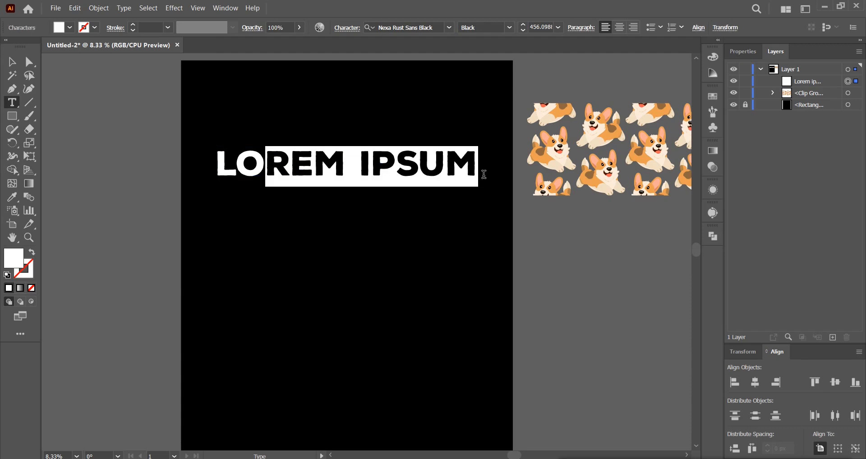
pyautogui.press('BackSpace')
pyautogui.press('Escape')
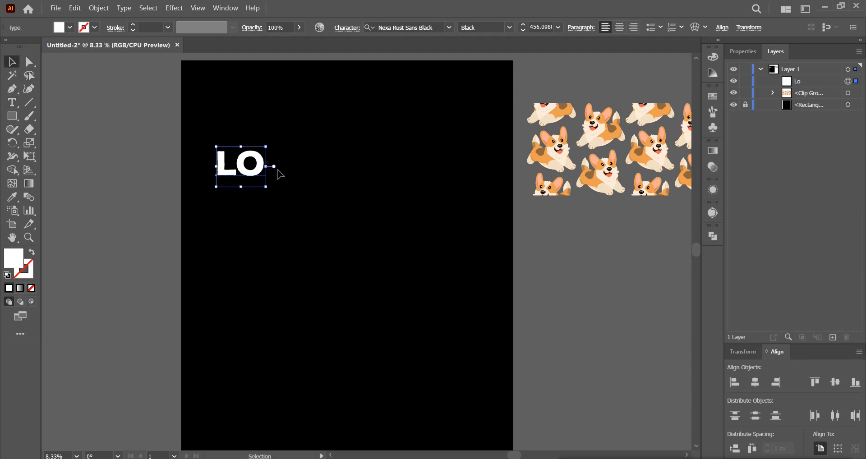
# Step: Enlarge "LO" to about 1100 pt and add a copy directly beneath it reading "VE"
pyautogui.moveTo(266, 166); pyautogui.dragTo(337, 172)
pyautogui.moveTo(293, 177); pyautogui.dragTo(381, 230)
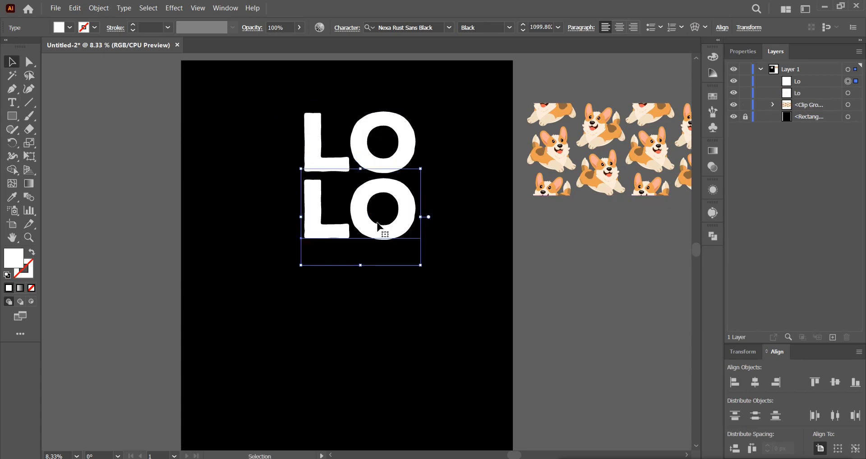
pyautogui.press('t')
pyautogui.doubleClick(376, 221)
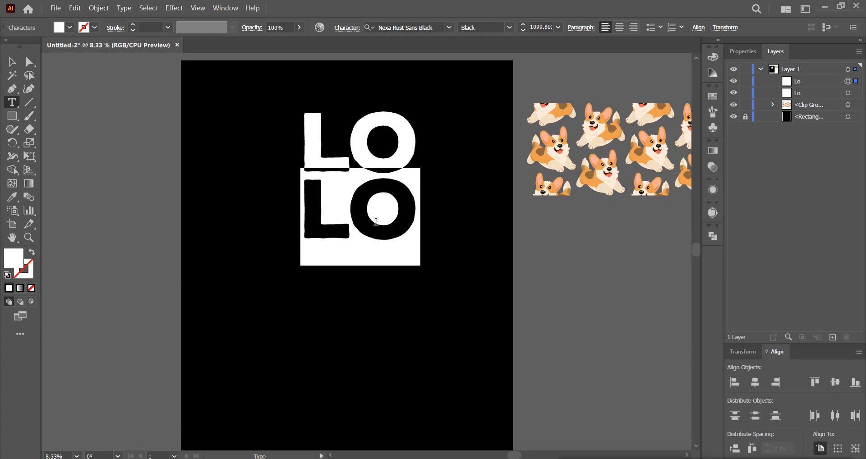
pyautogui.write('VE')
# Step: Select the "LO" and "VE" text objects together and convert them to outlines
pyautogui.click(11, 64)
pyautogui.moveTo(179, 116); pyautogui.dragTo(393, 206)
pyautogui.rightClick(393, 207)
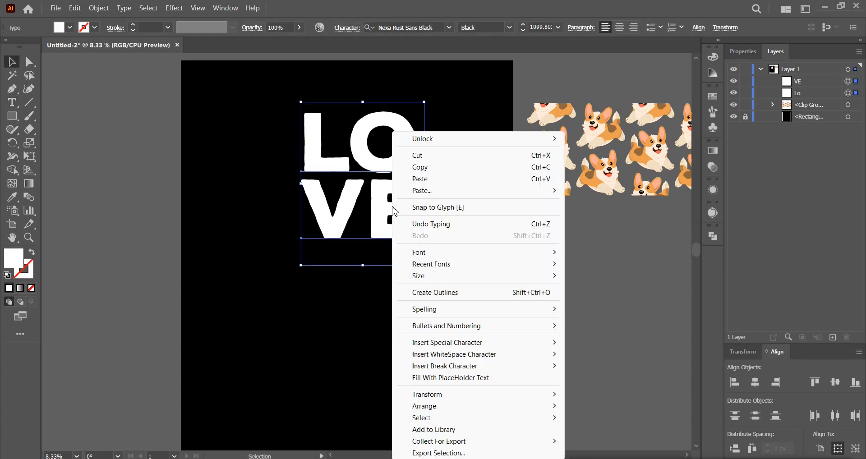
pyautogui.click(438, 293)
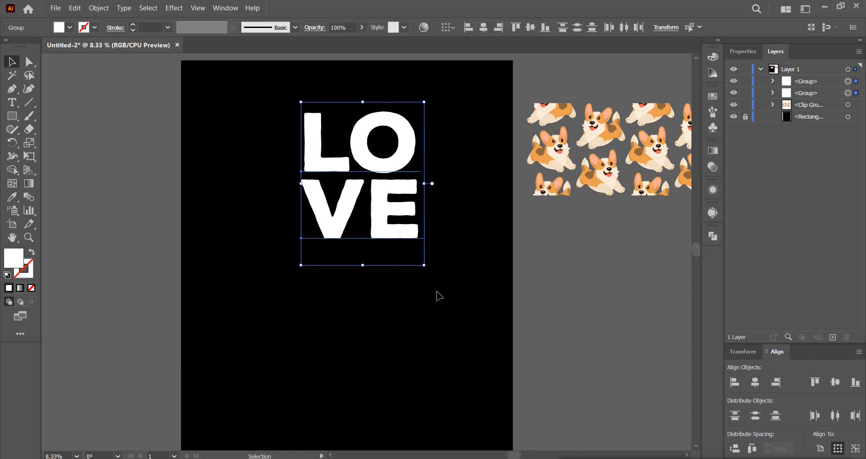
pyautogui.click(454, 236)
# Step: Align the "LO" and "VE" outlines on their horizontal centers and enlarge "LO" slightly to match the width of "VE"
pyautogui.moveTo(436, 261); pyautogui.dragTo(361, 145)
pyautogui.click(361, 142)
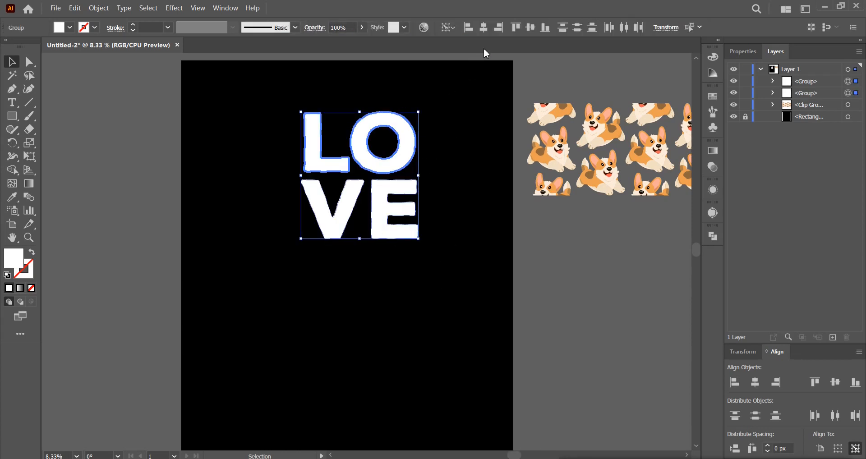
pyautogui.click(482, 32)
pyautogui.click(439, 126)
pyautogui.click(412, 145)
pyautogui.moveTo(420, 146); pyautogui.dragTo(419, 145)
# Step: Group "LO" and "VE", enlarge the group to nearly the artboard's width and center it horizontally on the artboard
pyautogui.moveTo(429, 249); pyautogui.dragTo(291, 142)
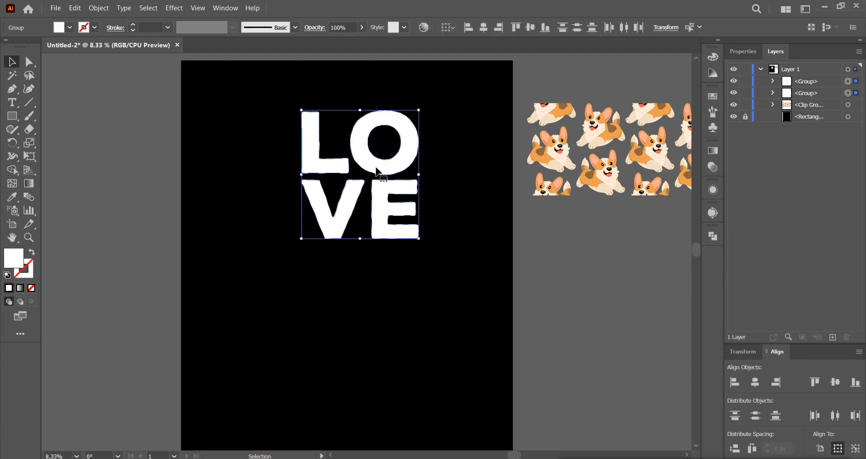
pyautogui.rightClick(387, 161)
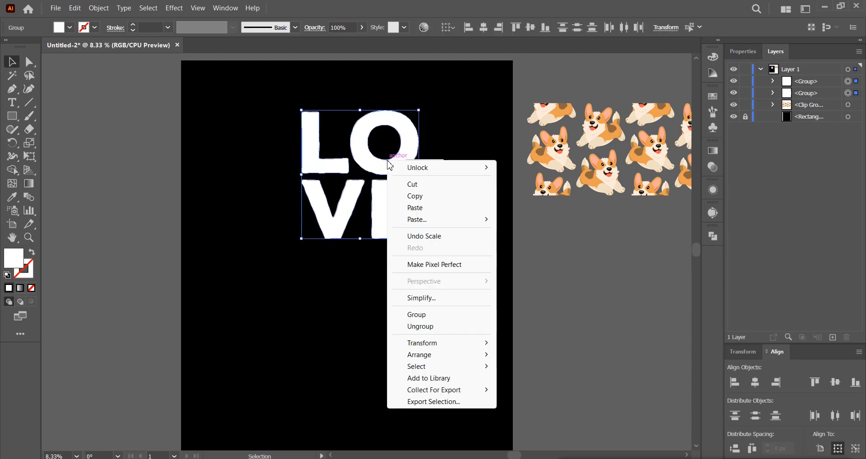
pyautogui.click(423, 316)
pyautogui.moveTo(420, 178); pyautogui.dragTo(505, 177)
pyautogui.moveTo(447, 181); pyautogui.dragTo(479, 129)
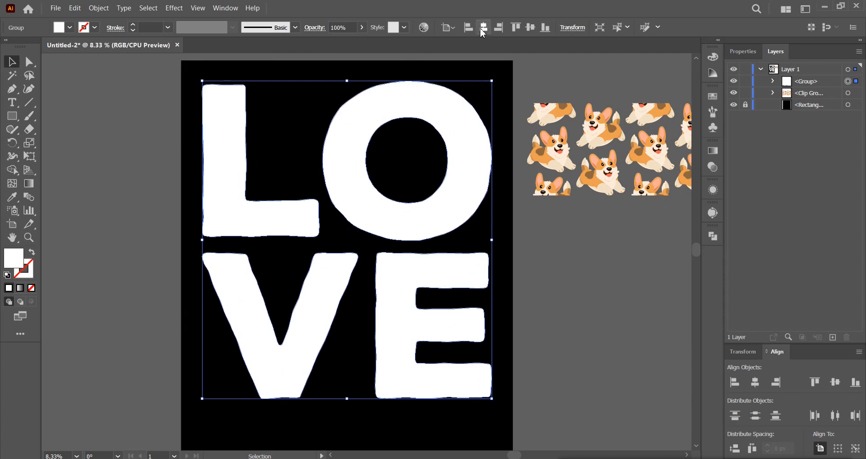
# Step: Copy the "LOVE" group, paste the copy directly behind the original and hide the back copy
pyautogui.moveTo(545, 267); pyautogui.dragTo(527, 270)
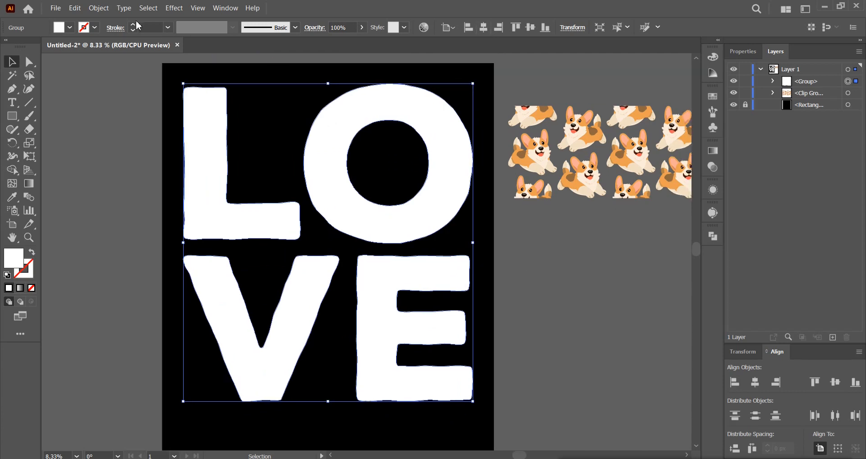
pyautogui.click(77, 8)
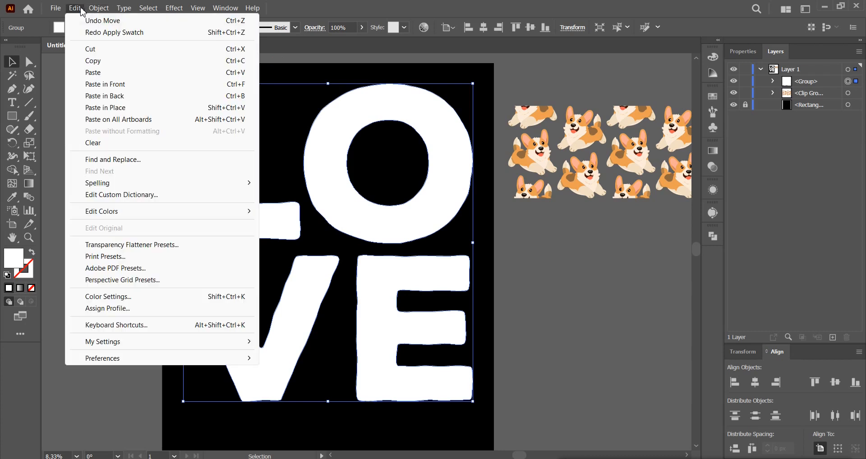
pyautogui.click(101, 61)
pyautogui.click(78, 10)
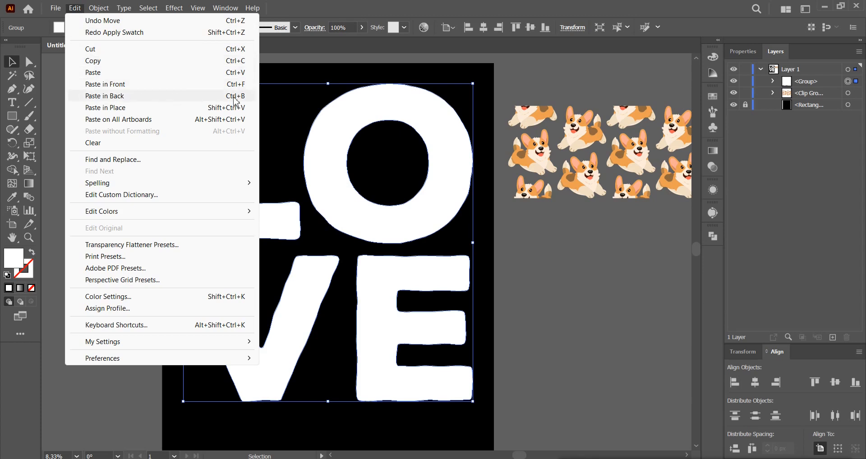
pyautogui.click(114, 97)
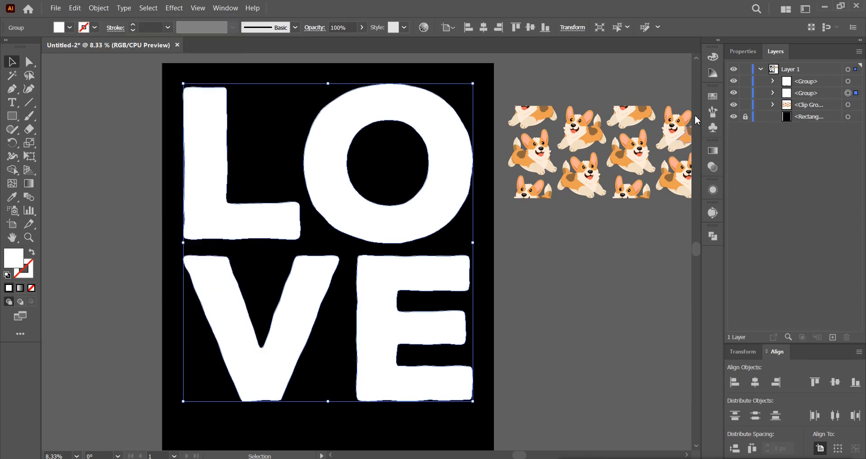
pyautogui.click(734, 93)
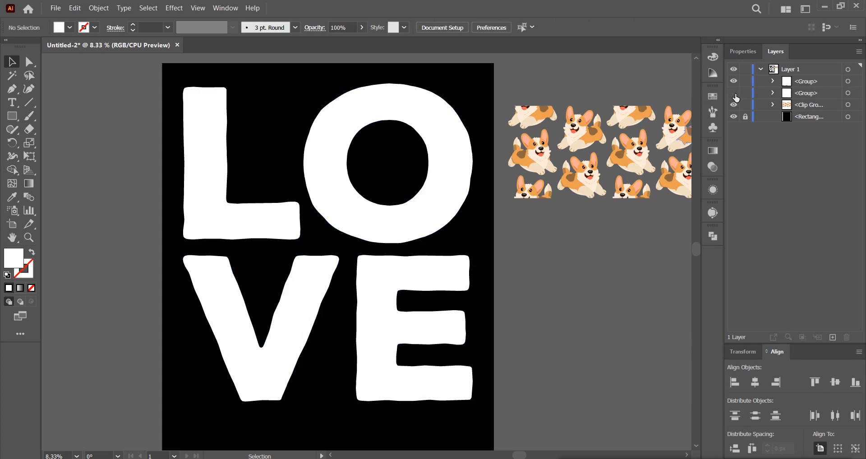
# Step: Toggle the visibility of the front "LOVE" group to check the two stacked copies
pyautogui.click(734, 82)
pyautogui.click(734, 82)
pyautogui.click(735, 81)
pyautogui.click(736, 81)
pyautogui.click(735, 82)
pyautogui.click(735, 82)
# Step: Fill the front "LOVE" group with the corgi pattern swatch
pyautogui.click(448, 192)
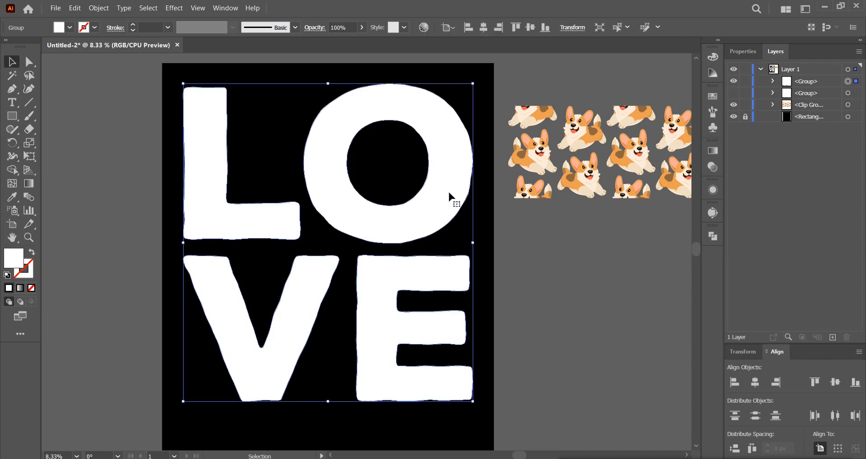
pyautogui.click(714, 99)
pyautogui.scroll(-3, 696, 146)
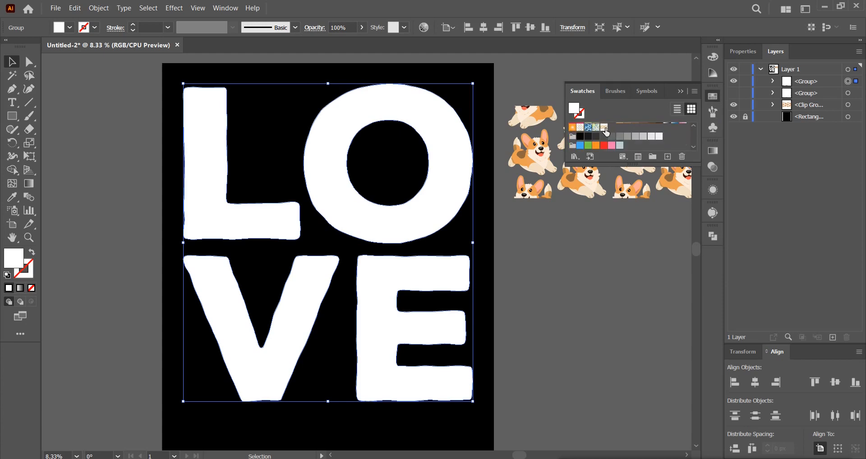
pyautogui.click(605, 128)
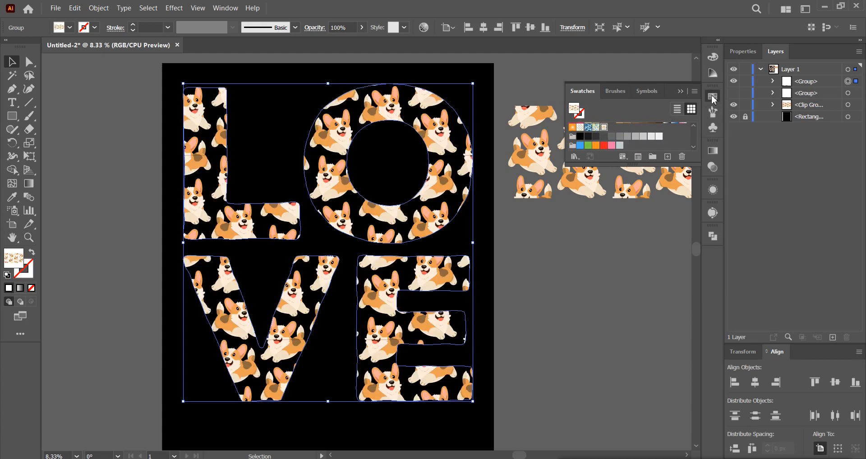
pyautogui.click(713, 99)
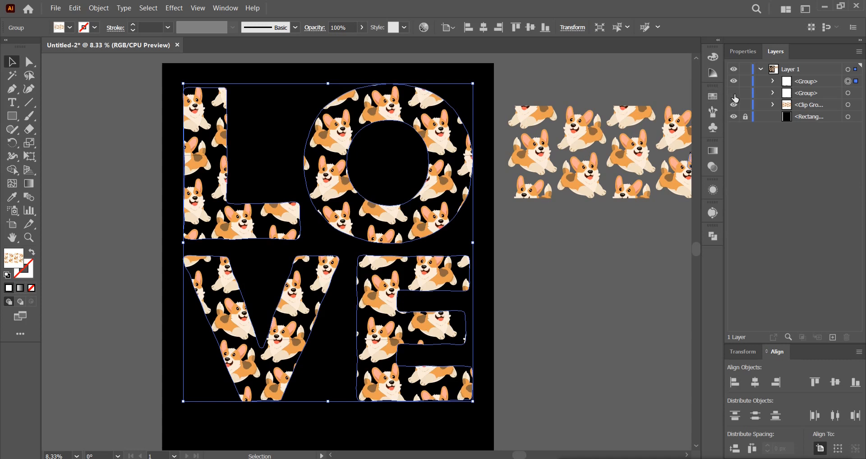
# Step: Show the white "LOVE" copy behind the patterned lettering and select only that copy
pyautogui.click(734, 93)
pyautogui.click(734, 93)
pyautogui.click(733, 93)
pyautogui.click(847, 93)
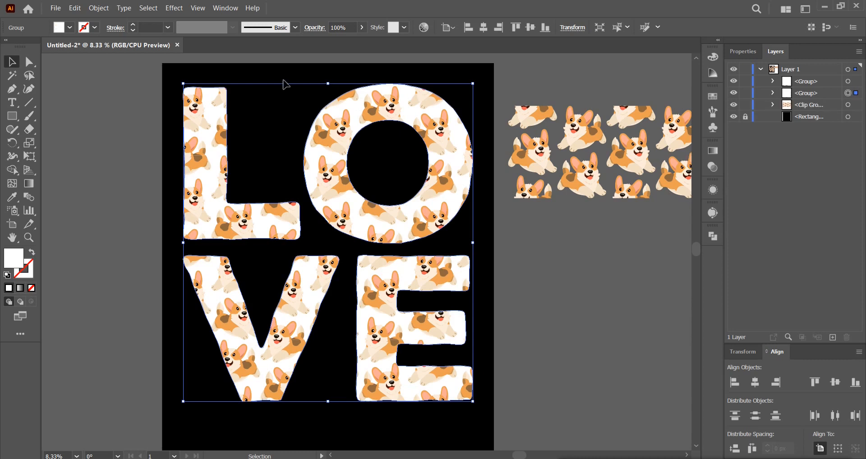
# Step: Try dark blue, light blue, light pink, hot pink and orange fills on the back "LOVE" copy
pyautogui.click(70, 28)
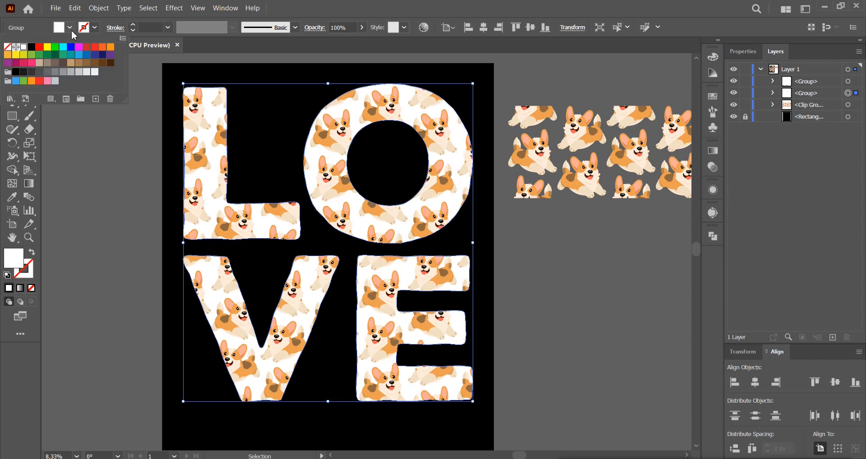
pyautogui.click(87, 55)
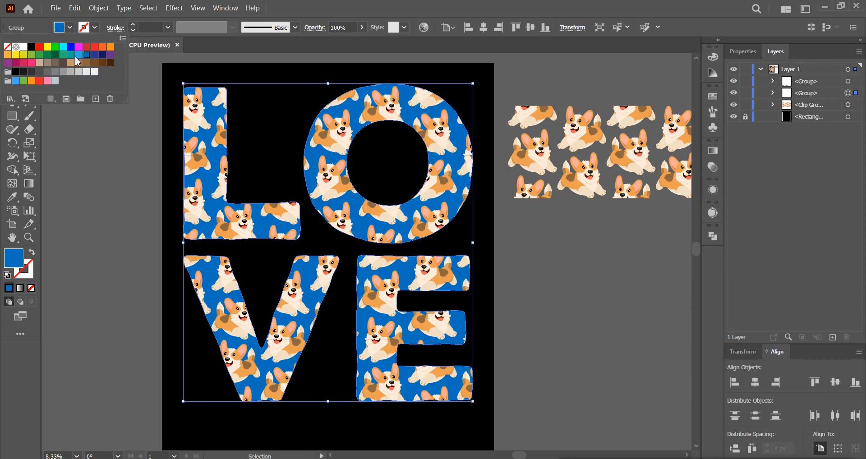
pyautogui.click(79, 55)
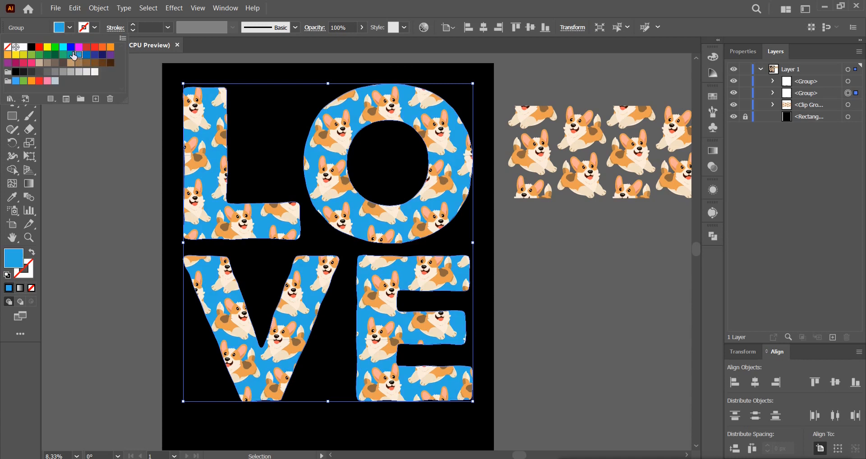
pyautogui.click(47, 80)
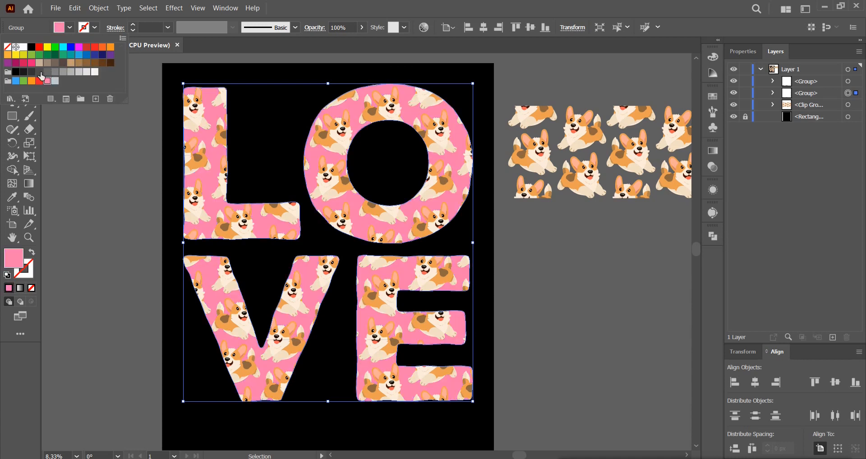
pyautogui.click(31, 64)
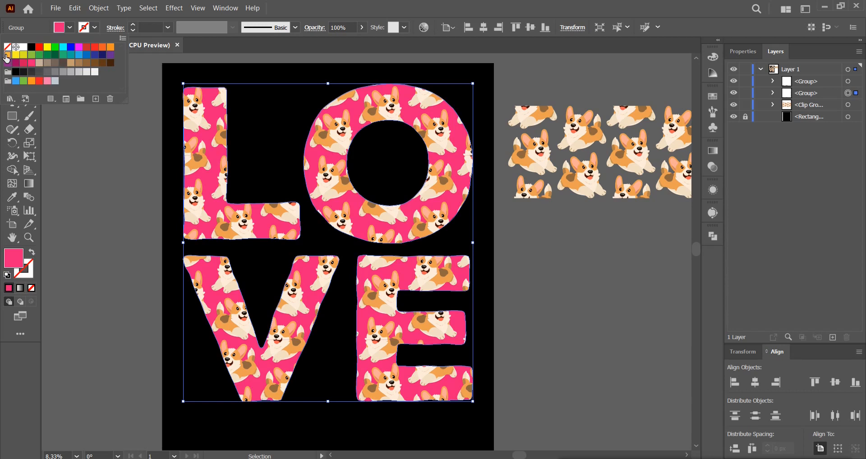
pyautogui.click(7, 55)
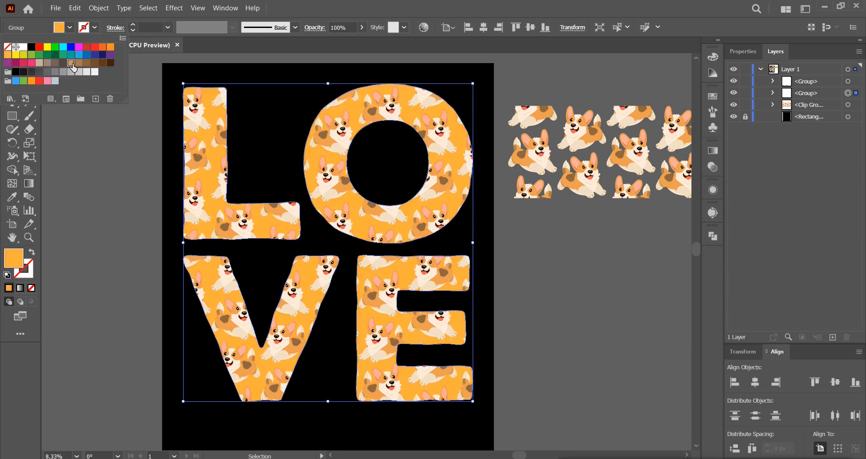
# Step: Compare a tan fill on the back "LOVE" copy and settle on the darker brown swatch beside it
pyautogui.click(71, 63)
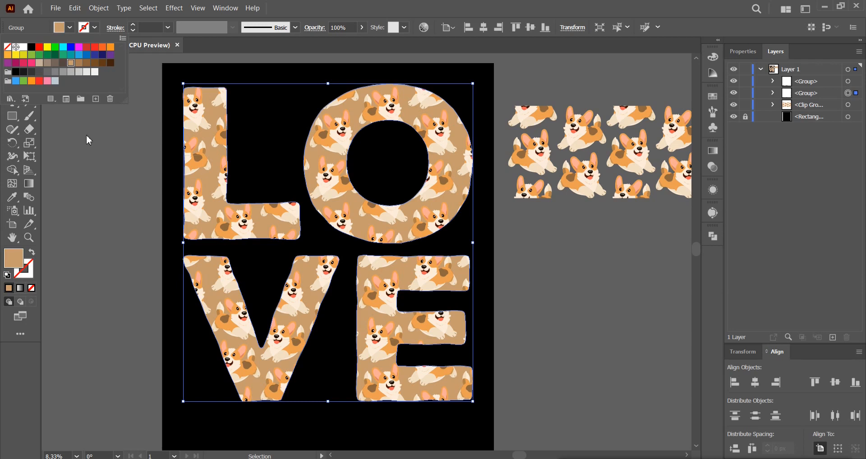
pyautogui.click(80, 63)
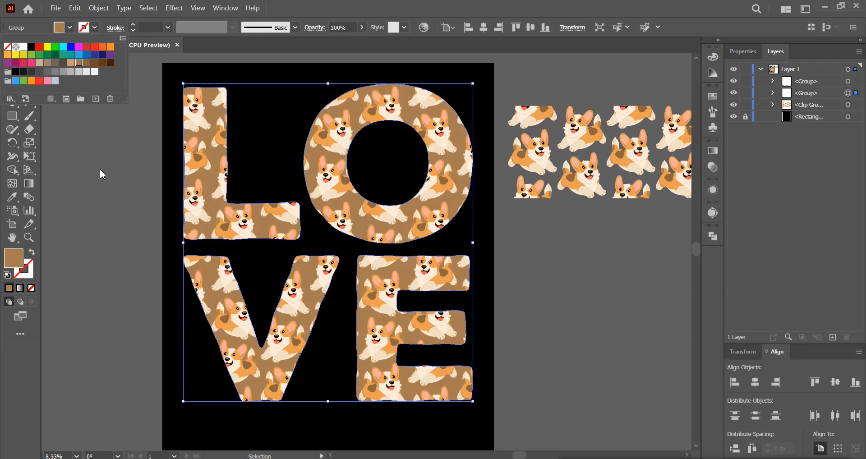
pyautogui.click(532, 260)
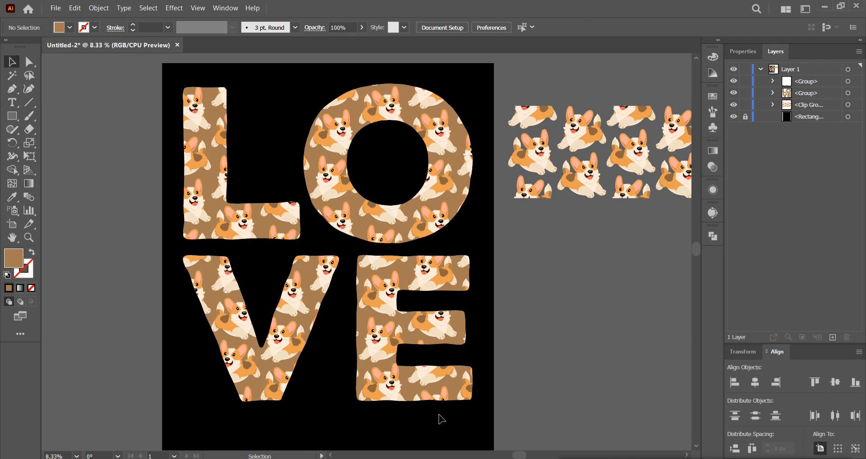
# Step: Group the patterned "LOVE" lettering with its brown back copy
pyautogui.moveTo(437, 416); pyautogui.dragTo(219, 180)
pyautogui.rightClick(206, 144)
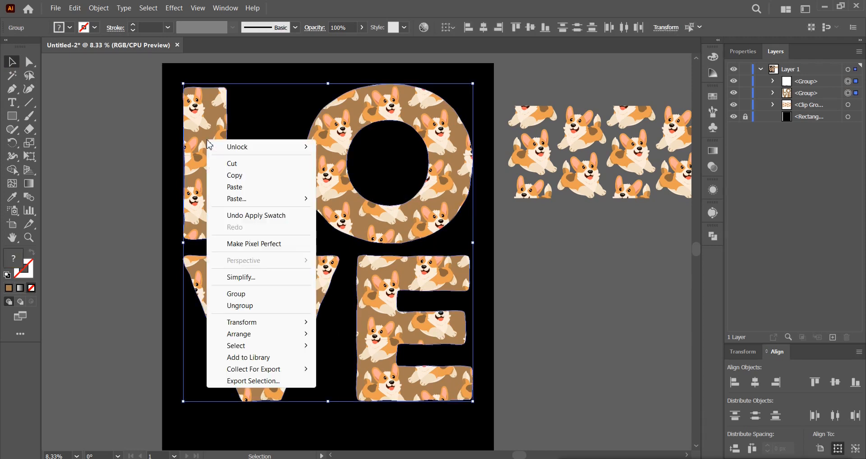
pyautogui.click(243, 292)
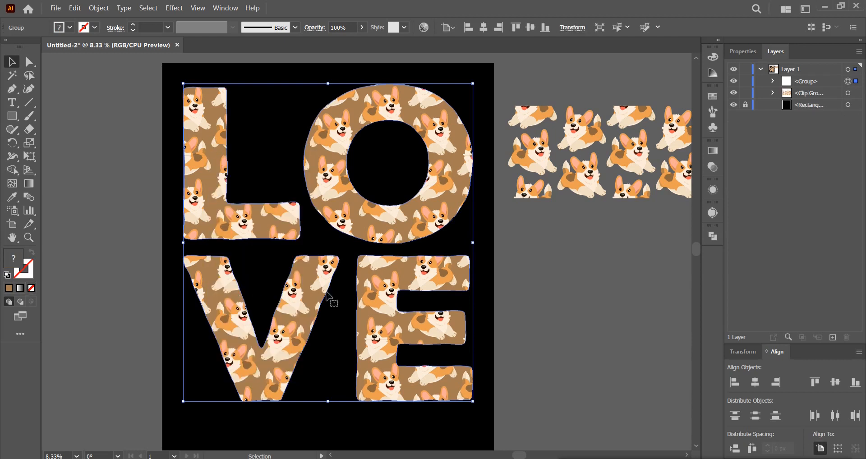
pyautogui.click(502, 278)
# Step: Hide the black background rectangle and save the artboard for web as a transparent PNG-24 at 4500 x 5400 px
pyautogui.moveTo(500, 281); pyautogui.dragTo(525, 281)
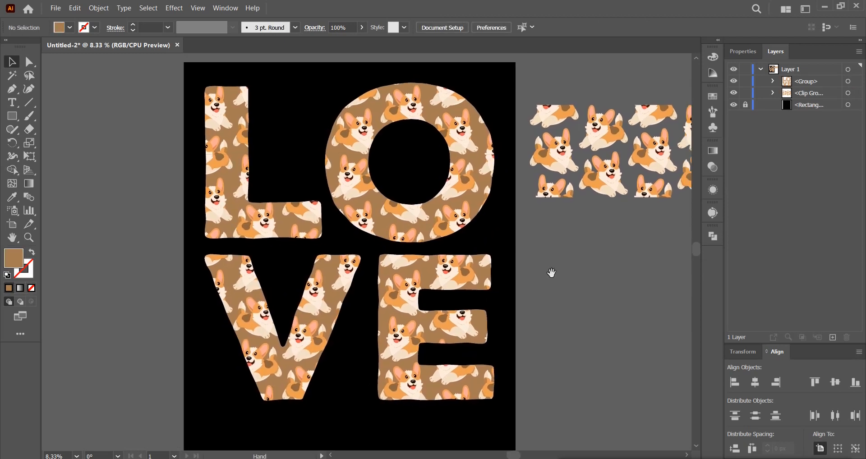
pyautogui.click(733, 105)
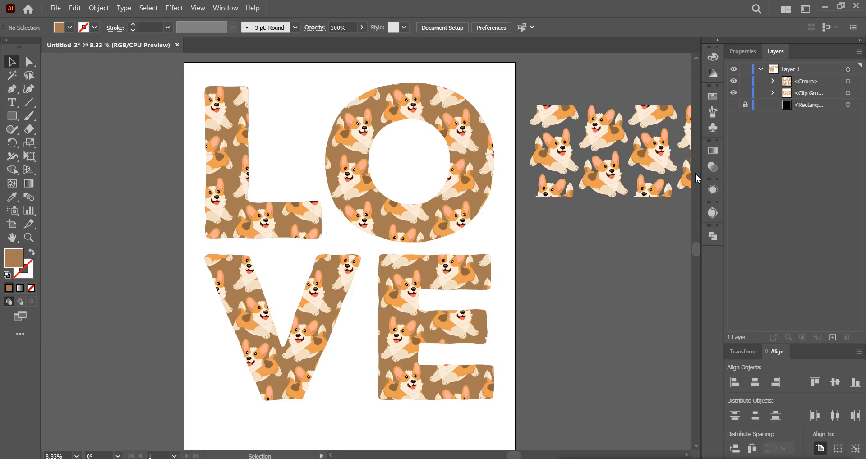
pyautogui.click(55, 8)
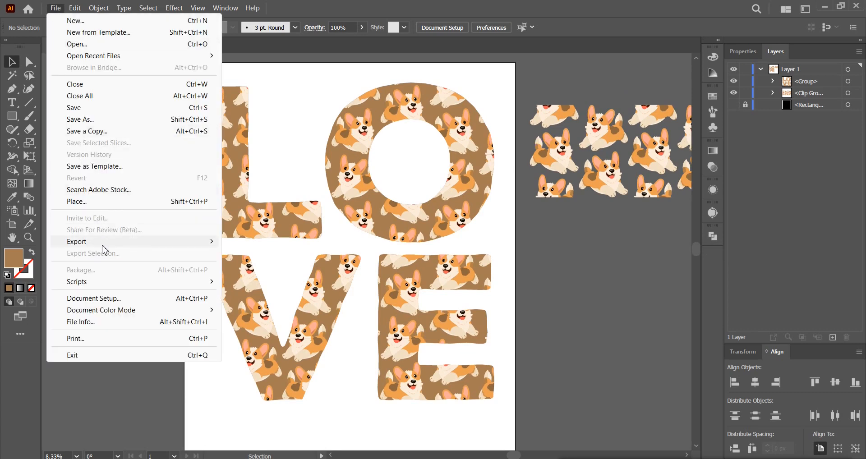
pyautogui.moveTo(218, 245)
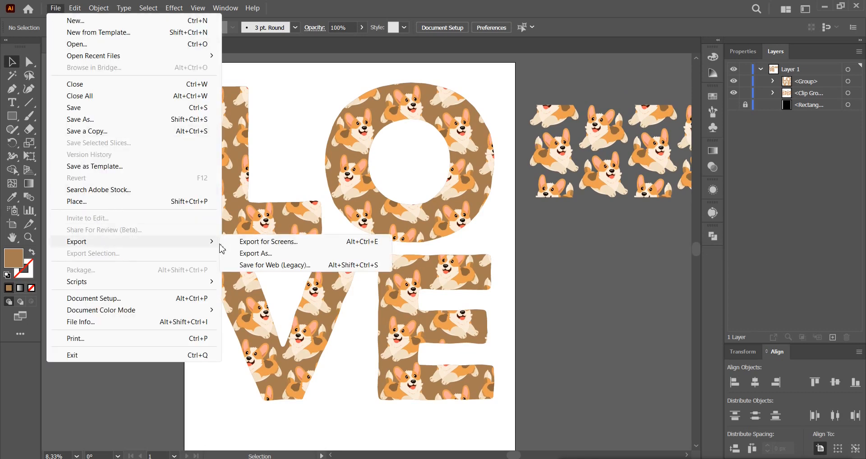
pyautogui.click(269, 267)
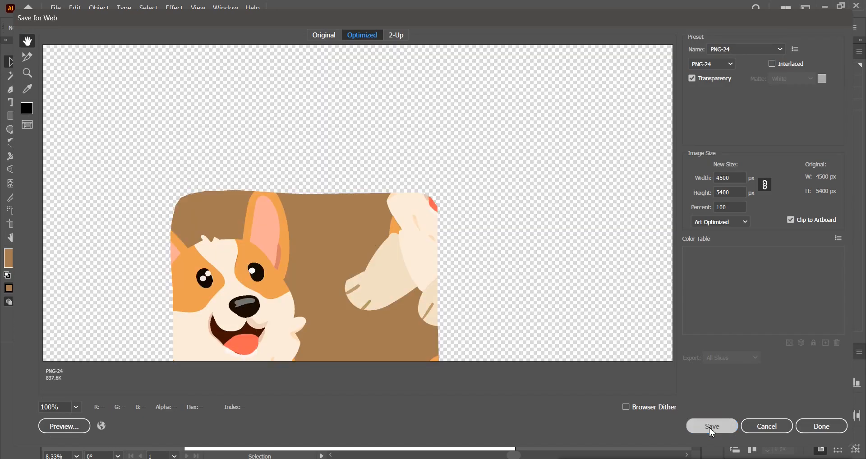
pyautogui.click(710, 427)
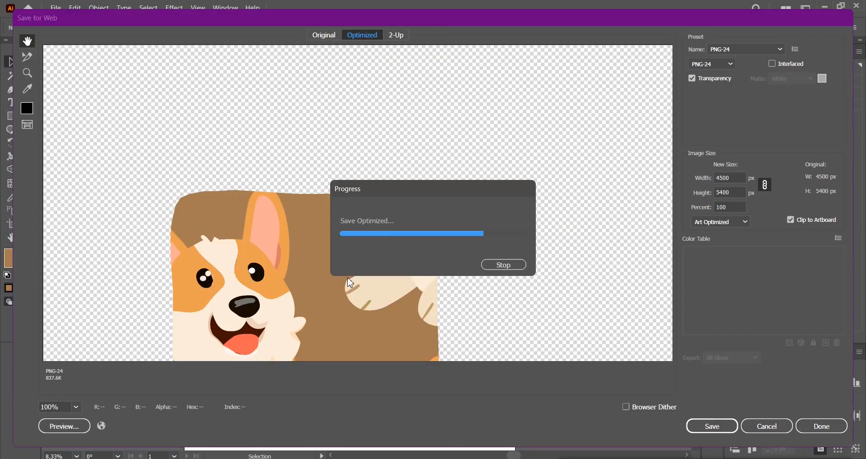